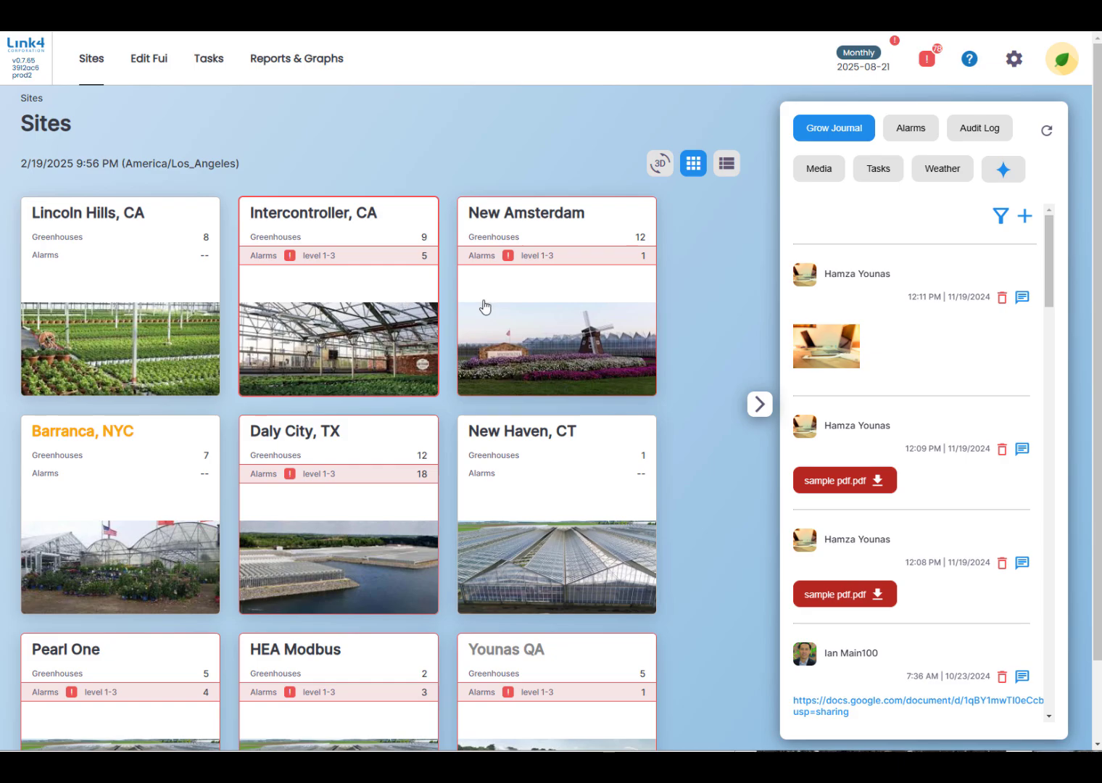
Open the Lincoln Hills, CA site, then collapse and re-expand its Grow Journal side panel.
{"action": "left_click", "coordinate": [129, 303]}
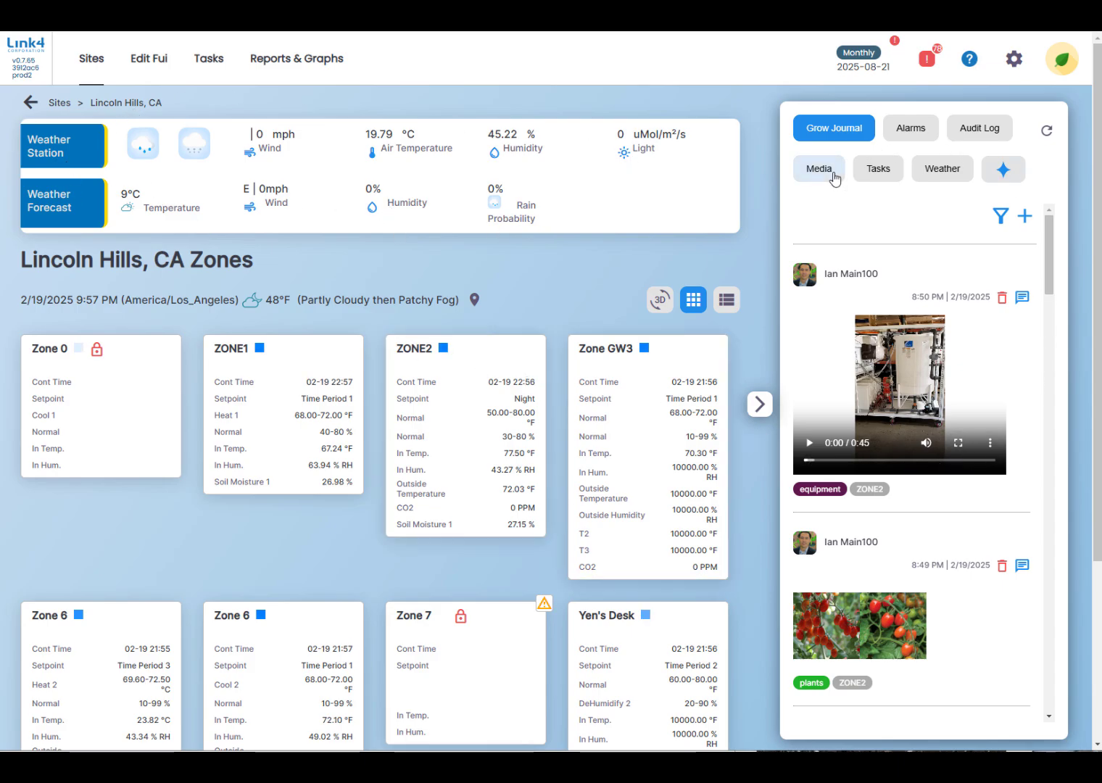
{"action": "left_click", "coordinate": [758, 404]}
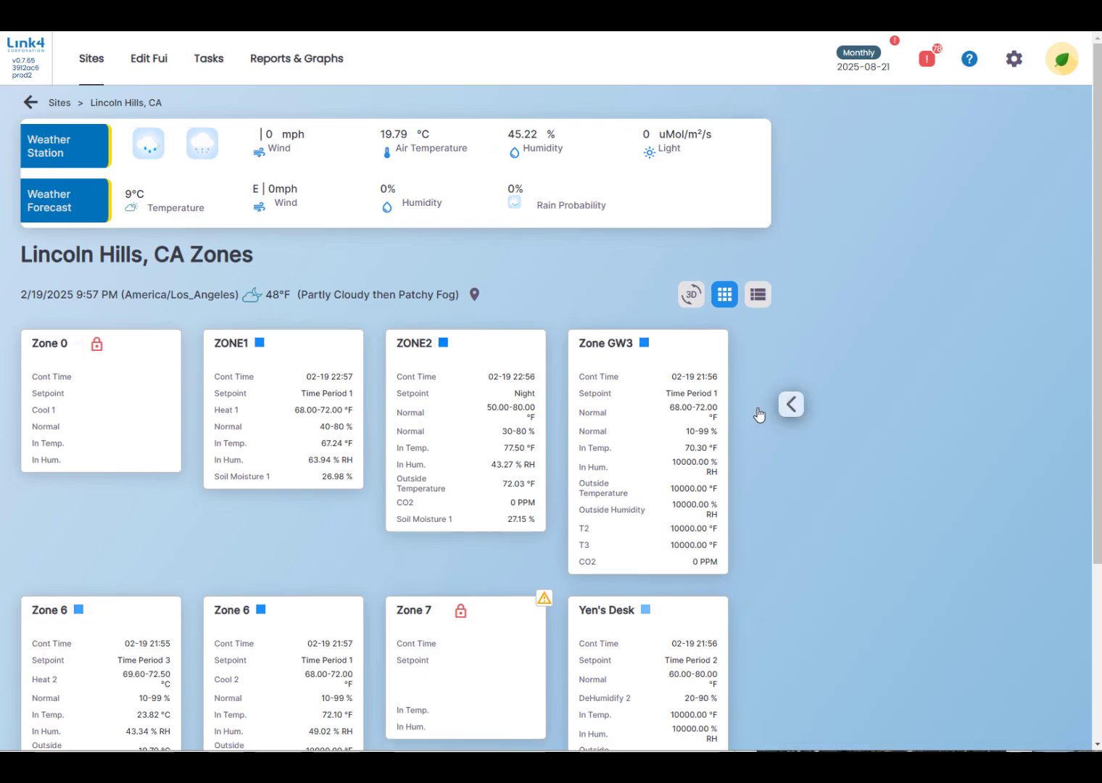
{"action": "left_click", "coordinate": [1070, 404]}
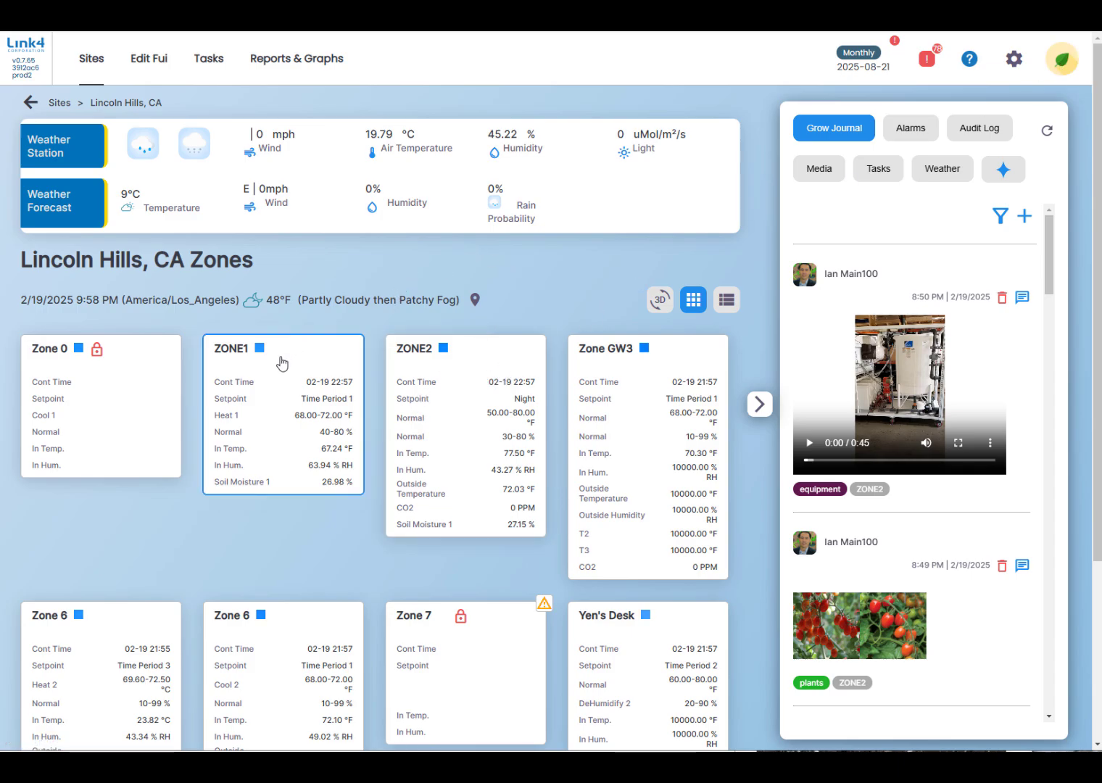
Open the FAN channel in ZONE2 and review its settings and the "Belt is loose" journal entry.
{"action": "left_click", "coordinate": [446, 428]}
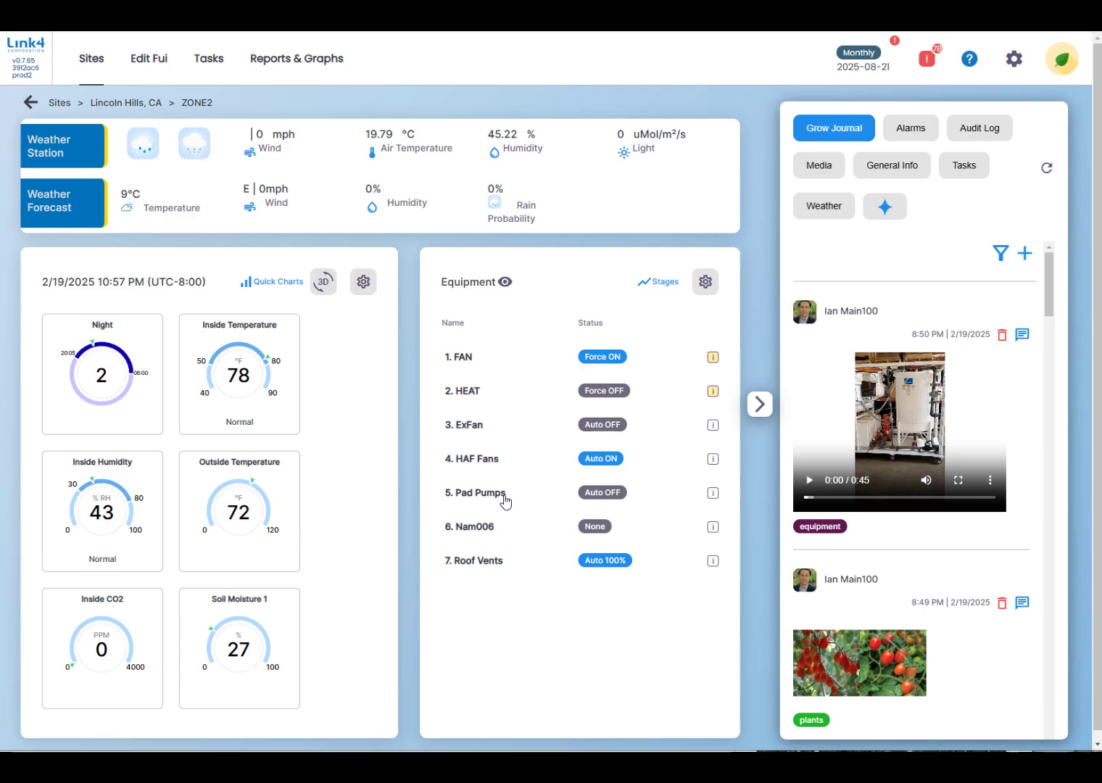
{"action": "left_click", "coordinate": [462, 360]}
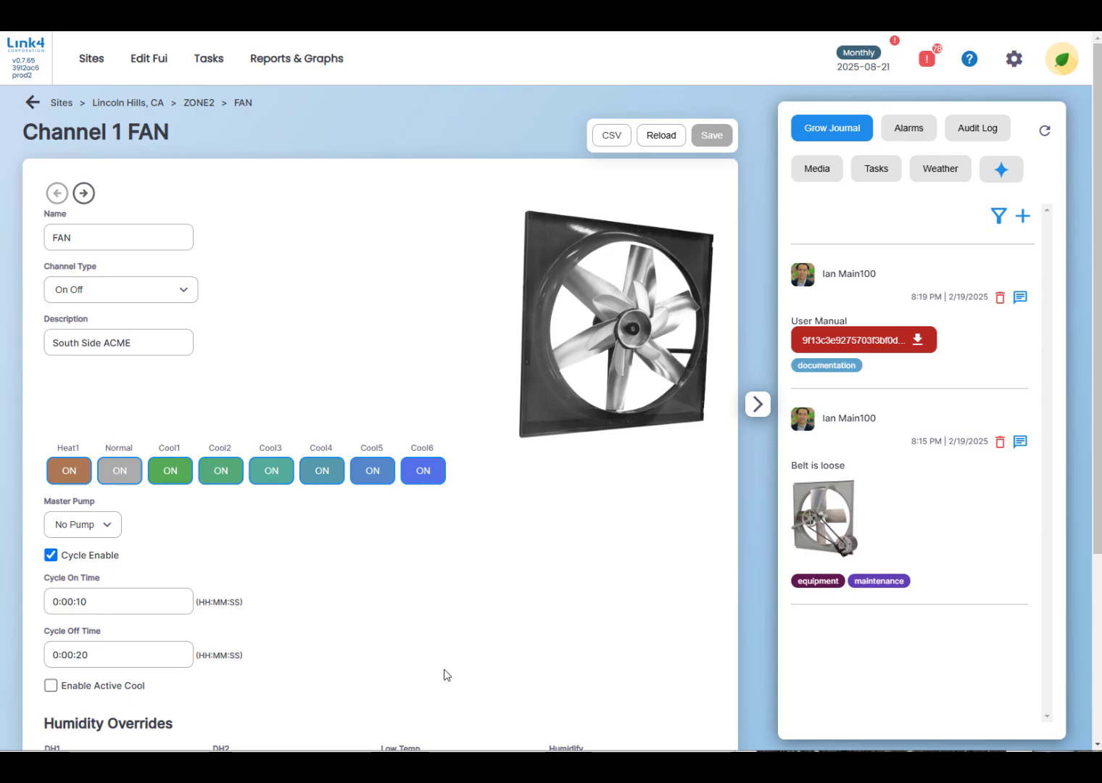
{"action": "scroll", "coordinate": [526, 569], "scroll_direction": "down", "scroll_amount": 3}
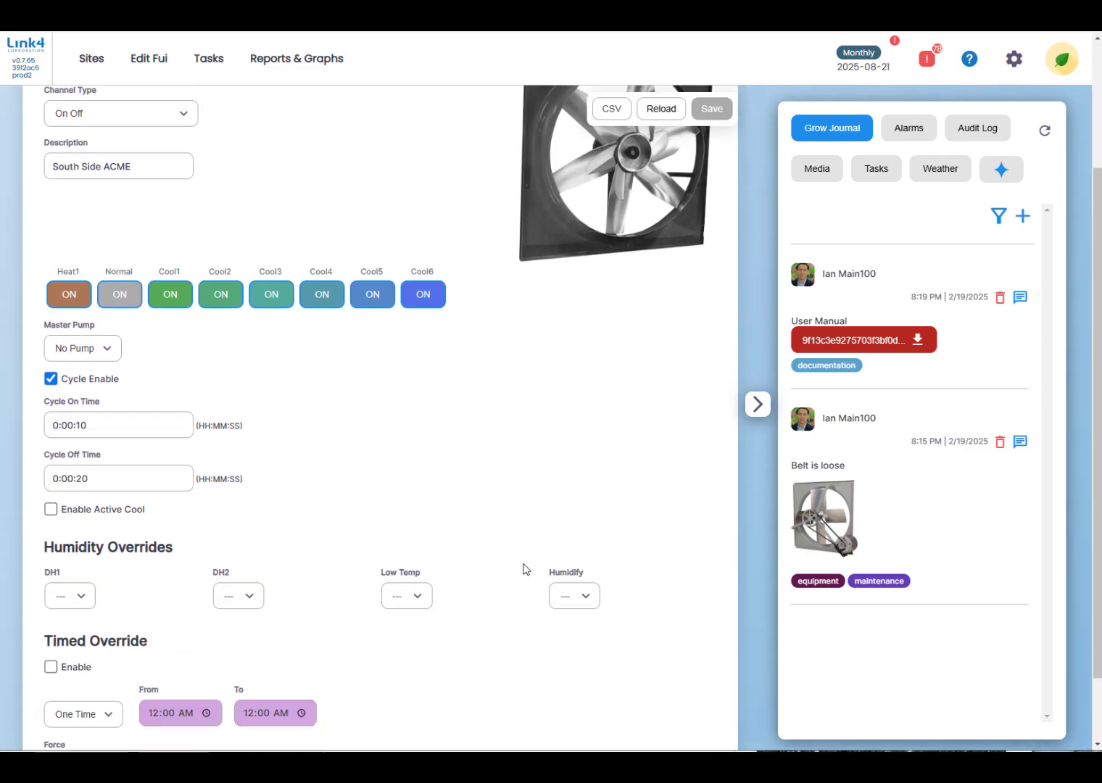
{"action": "scroll", "coordinate": [525, 569], "scroll_direction": "up", "scroll_amount": 3}
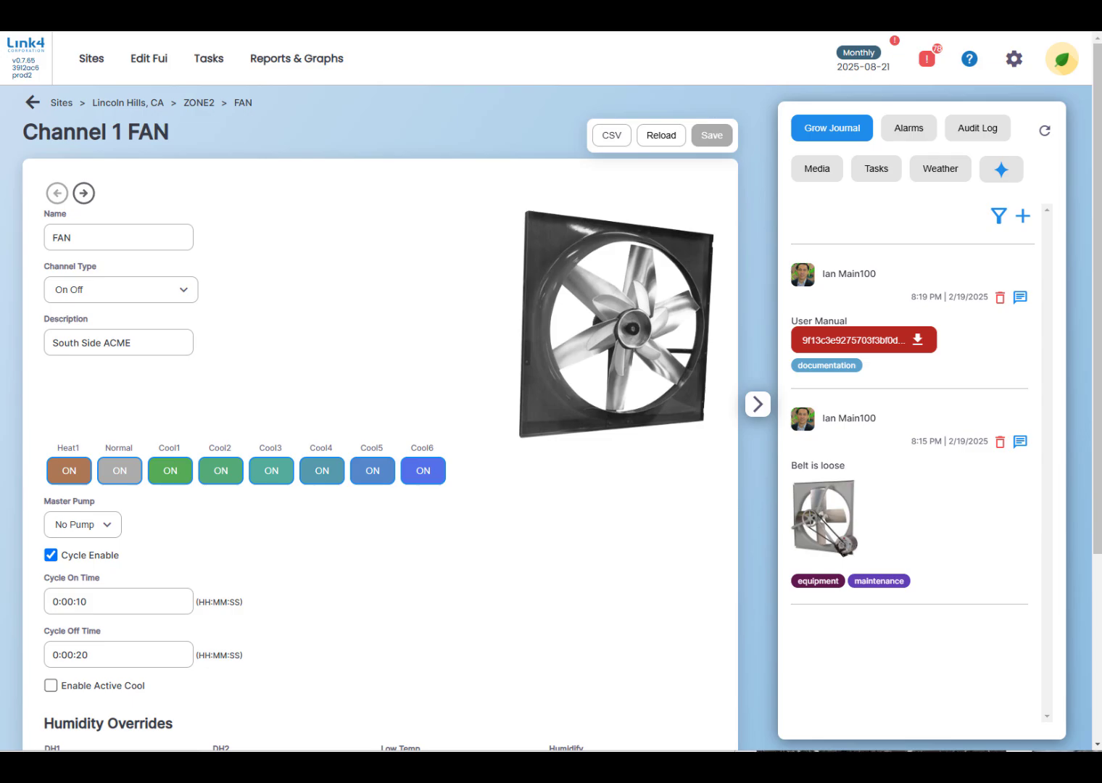
{"action": "left_click_drag", "start_coordinate": [1101, 218], "coordinate": [913, 255]}
{"action": "left_click_drag", "start_coordinate": [846, 468], "coordinate": [789, 473]}
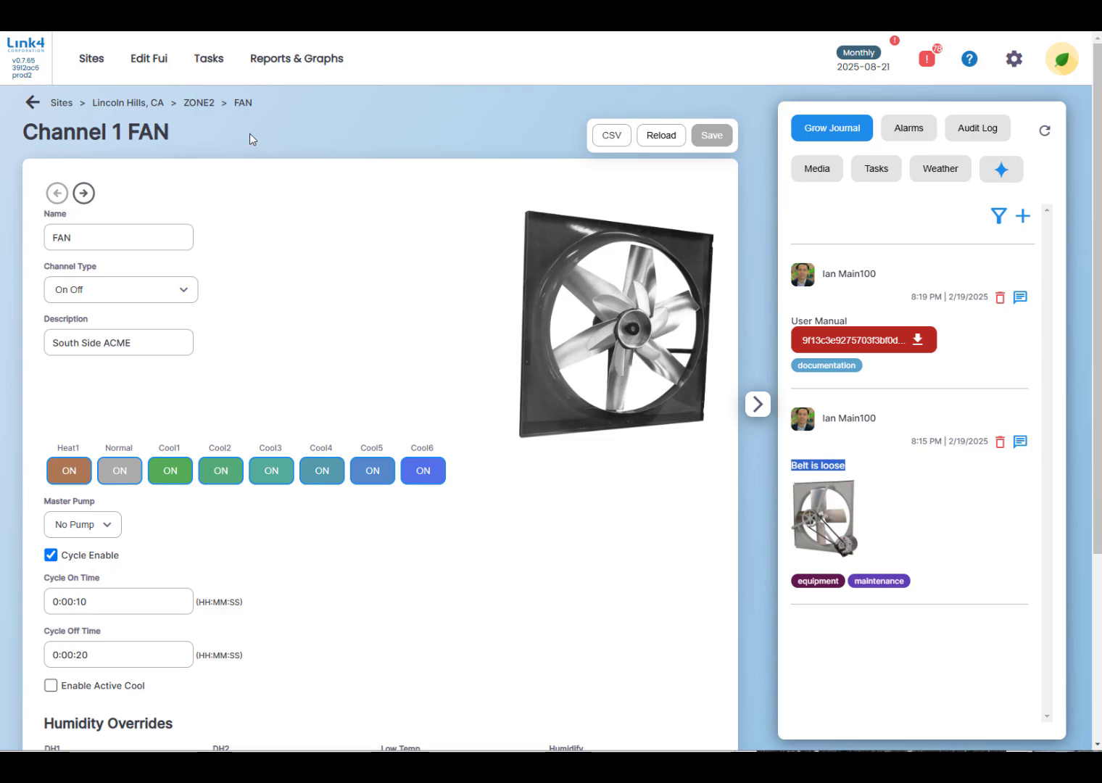
Return to ZONE2 and play the equipment video in its grow journal, view it full screen, and pause it.
{"action": "left_click", "coordinate": [206, 106]}
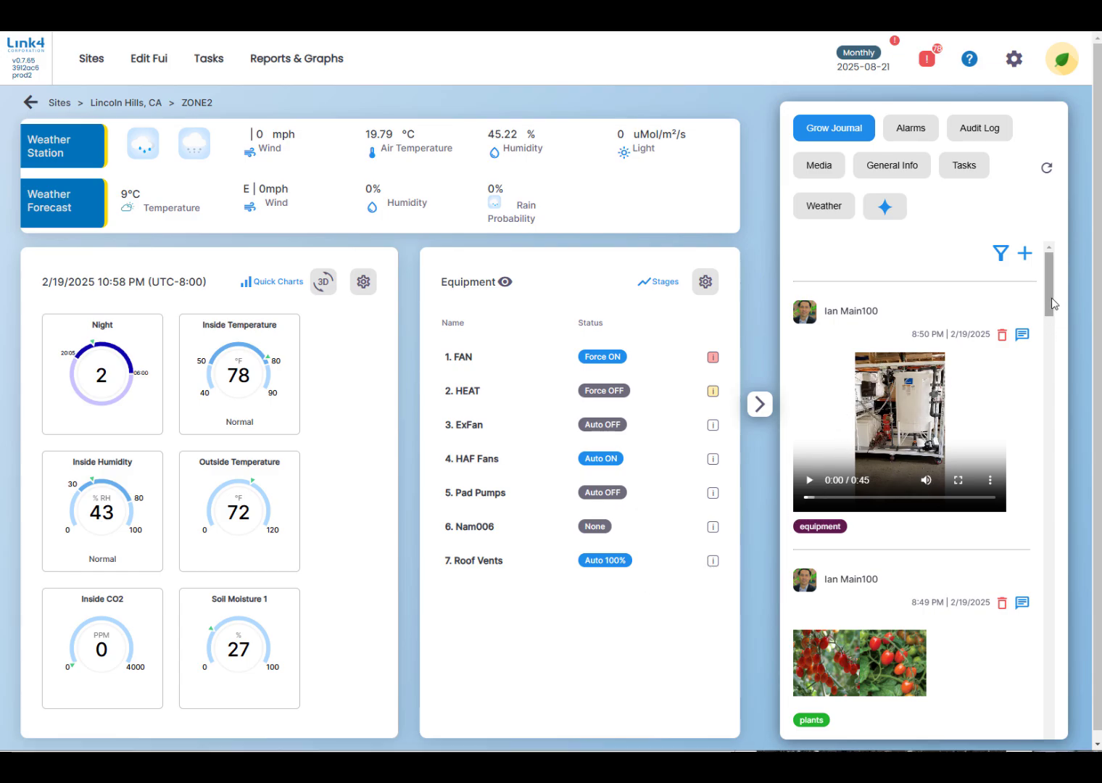
{"action": "left_click_drag", "start_coordinate": [1049, 304], "coordinate": [1048, 309]}
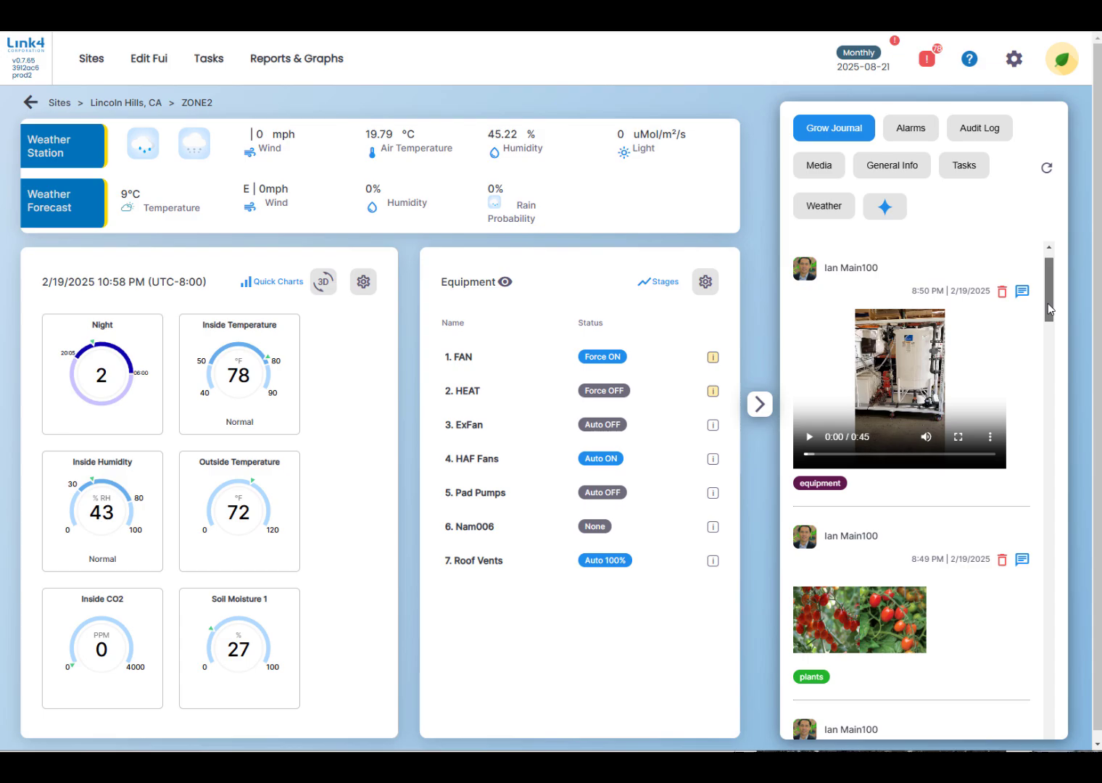
{"action": "left_click", "coordinate": [808, 436]}
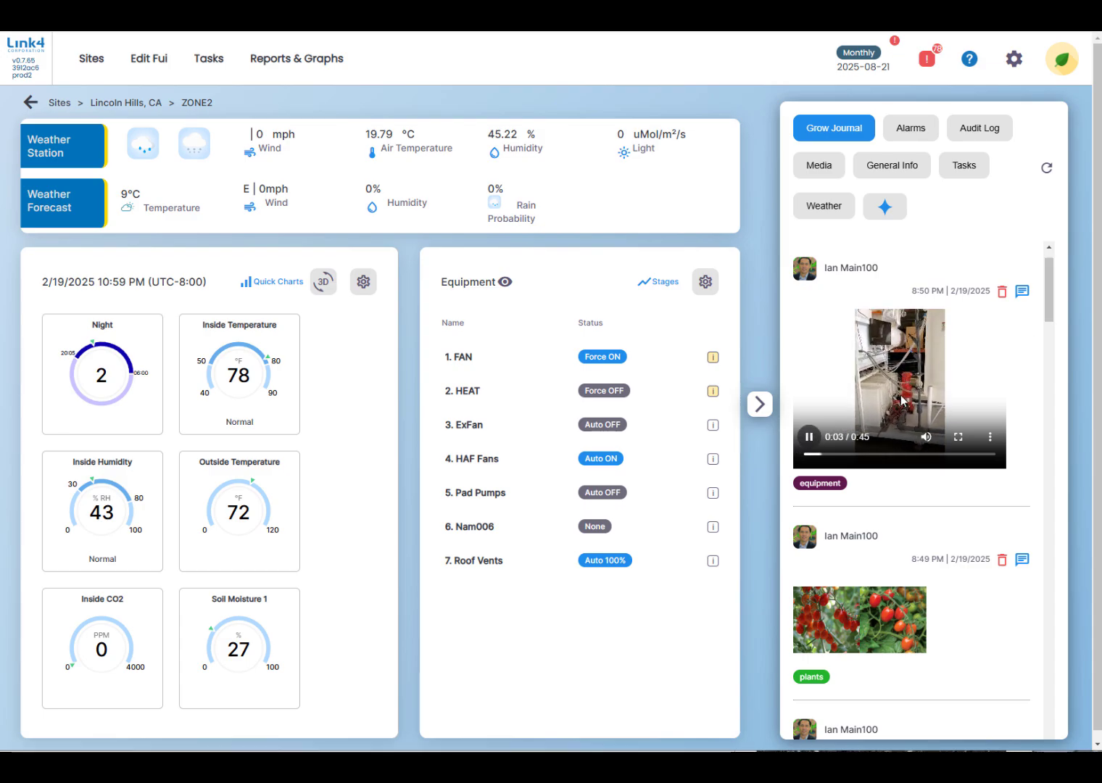
{"action": "left_click", "coordinate": [958, 437]}
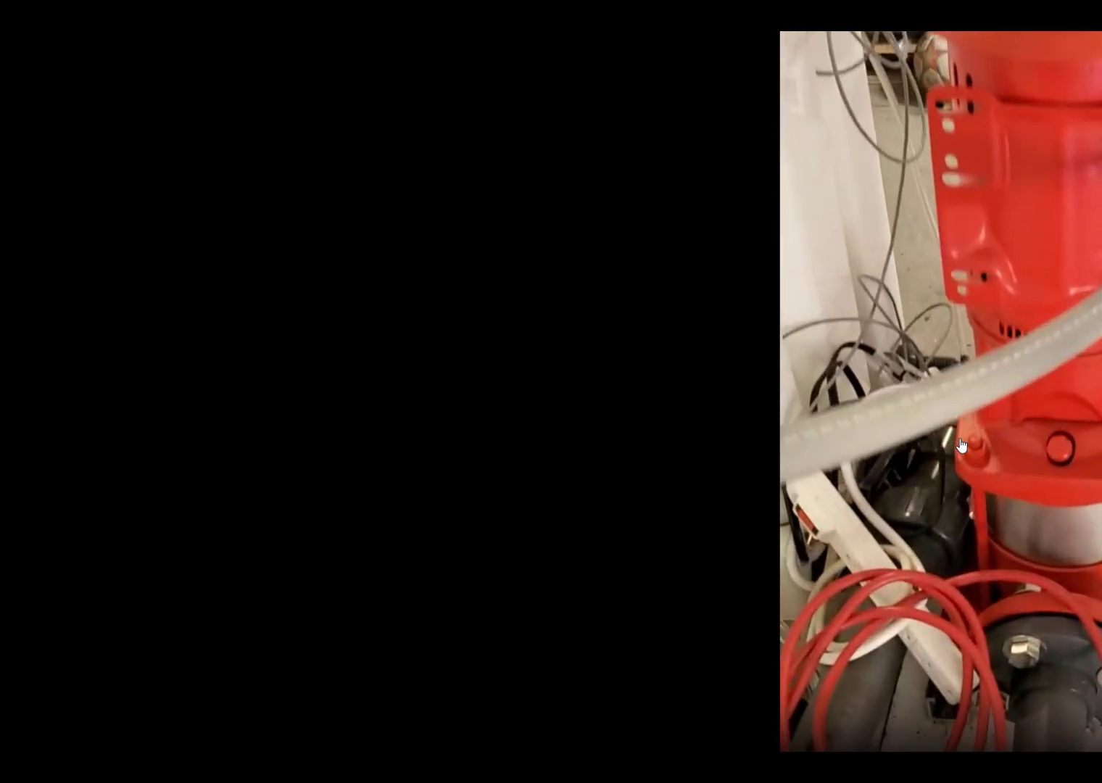
{"action": "key", "text": "Escape"}
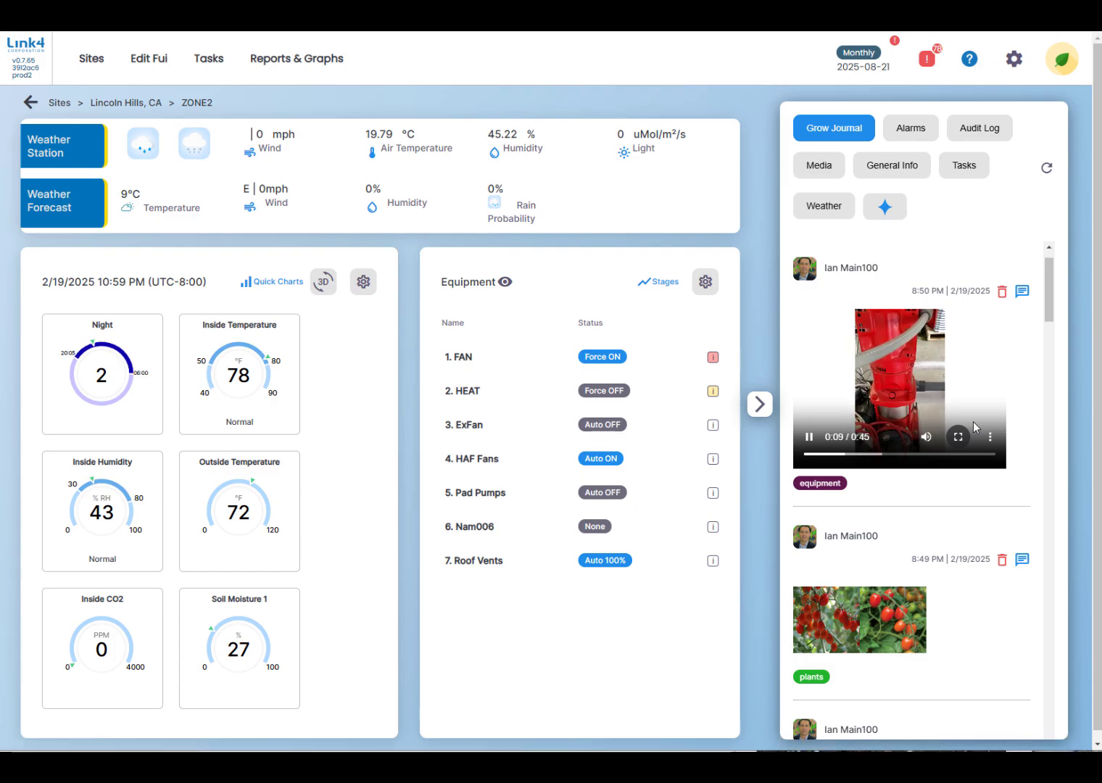
{"action": "left_click", "coordinate": [809, 437]}
Browse ZONE2's grow journal and view enlarged photos from the plants entry and the entry tagged Mildew.
{"action": "scroll", "coordinate": [982, 601], "scroll_direction": "down", "scroll_amount": 1}
{"action": "scroll", "coordinate": [983, 607], "scroll_direction": "down", "scroll_amount": 3}
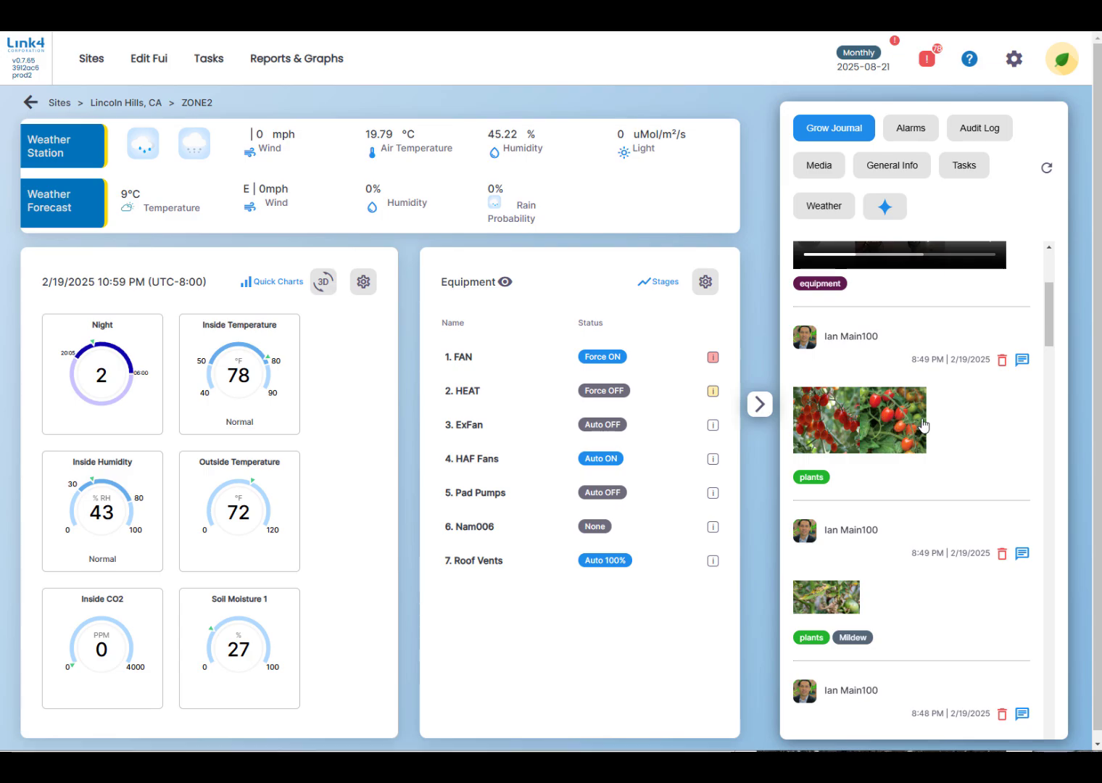
{"action": "scroll", "coordinate": [906, 428], "scroll_direction": "down", "scroll_amount": 3}
{"action": "scroll", "coordinate": [921, 423], "scroll_direction": "up", "scroll_amount": 2}
{"action": "scroll", "coordinate": [923, 425], "scroll_direction": "up", "scroll_amount": 1}
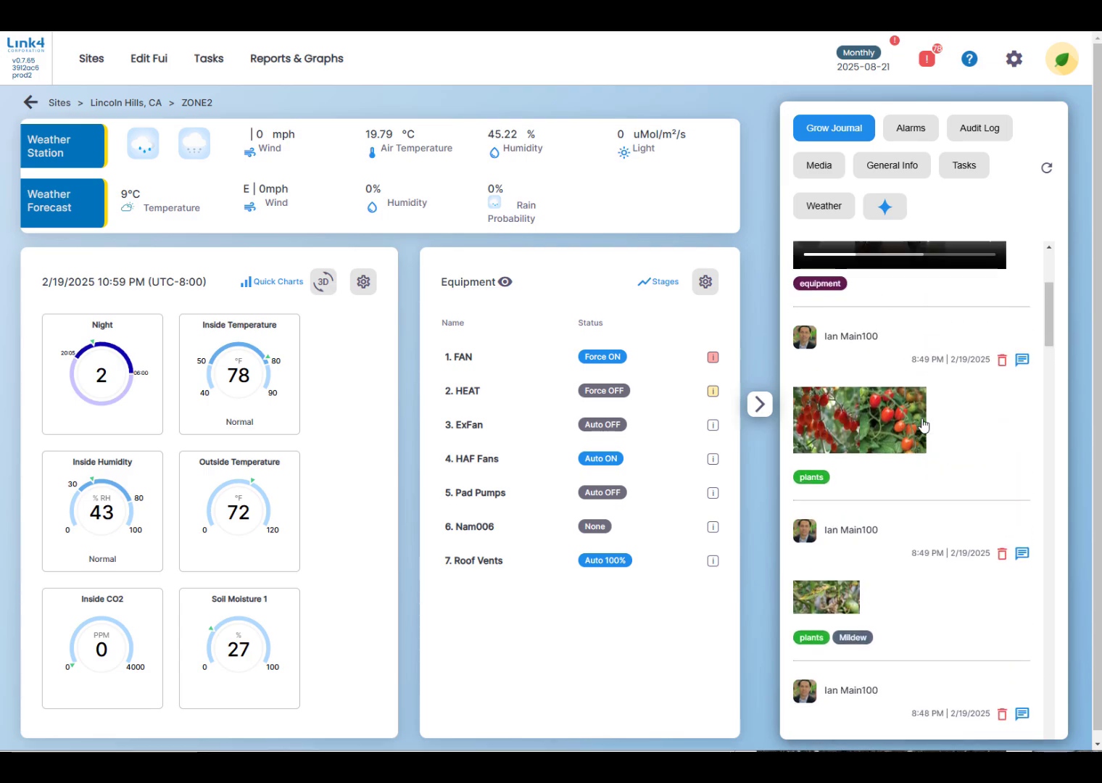
{"action": "left_click", "coordinate": [878, 429]}
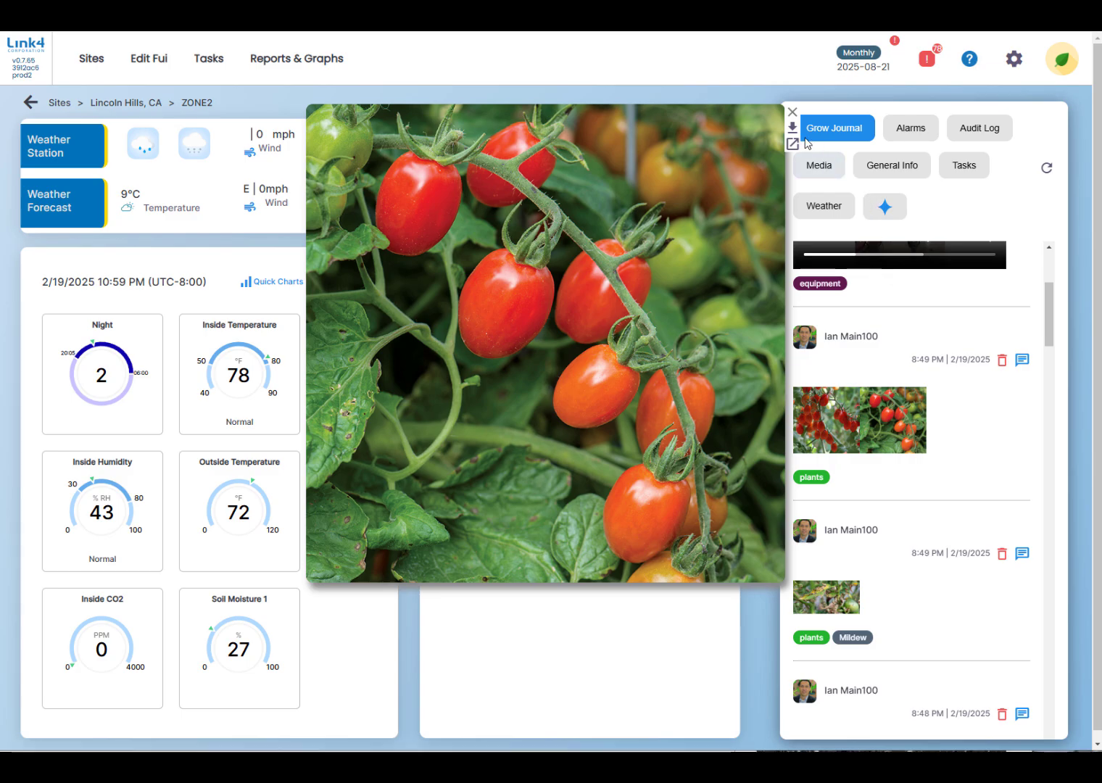
{"action": "left_click", "coordinate": [792, 111]}
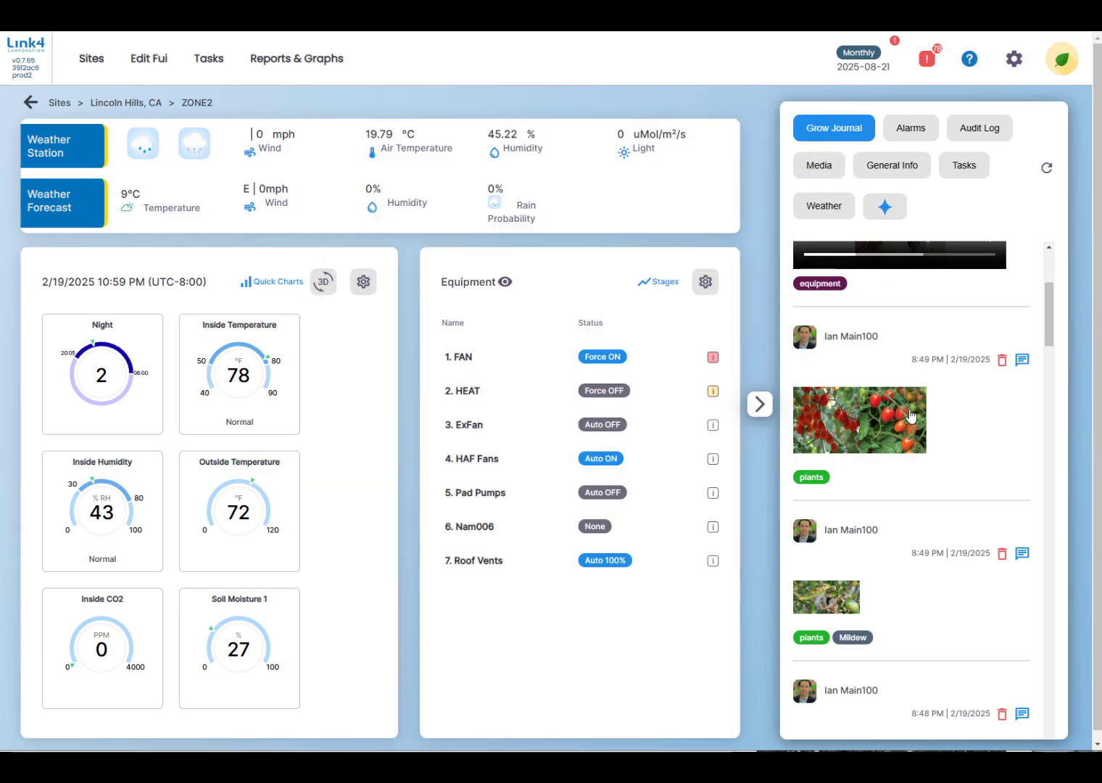
{"action": "left_click", "coordinate": [828, 611]}
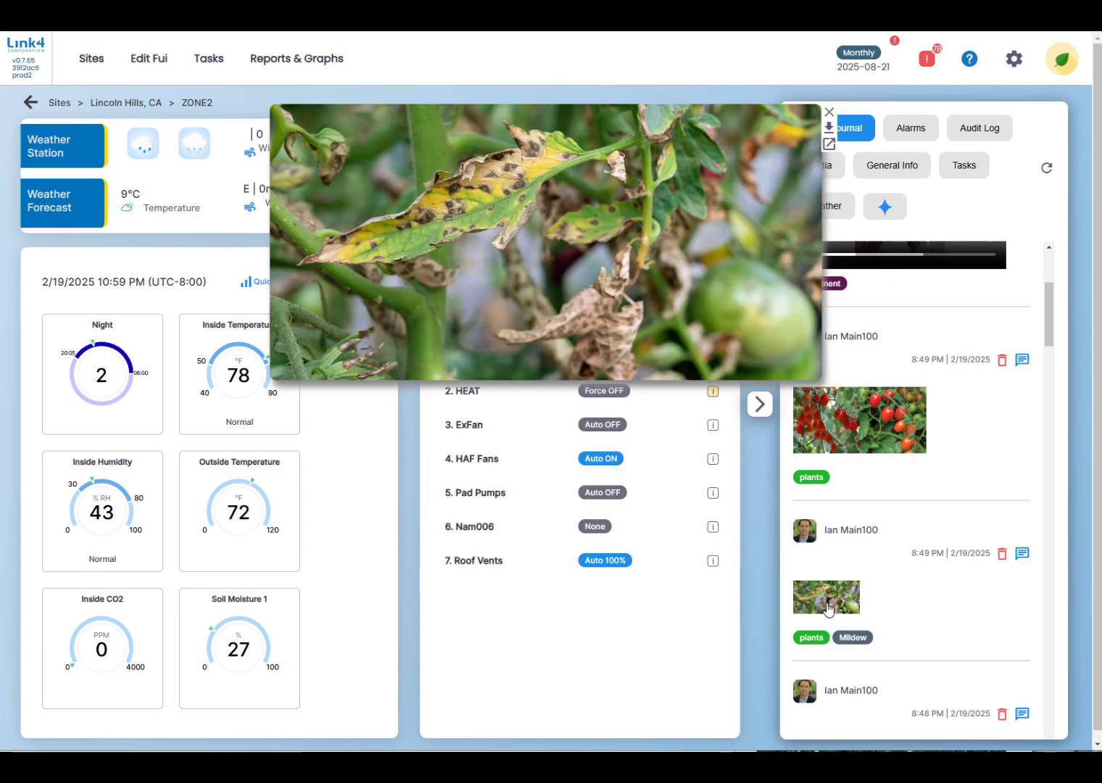
{"action": "left_click", "coordinate": [829, 112]}
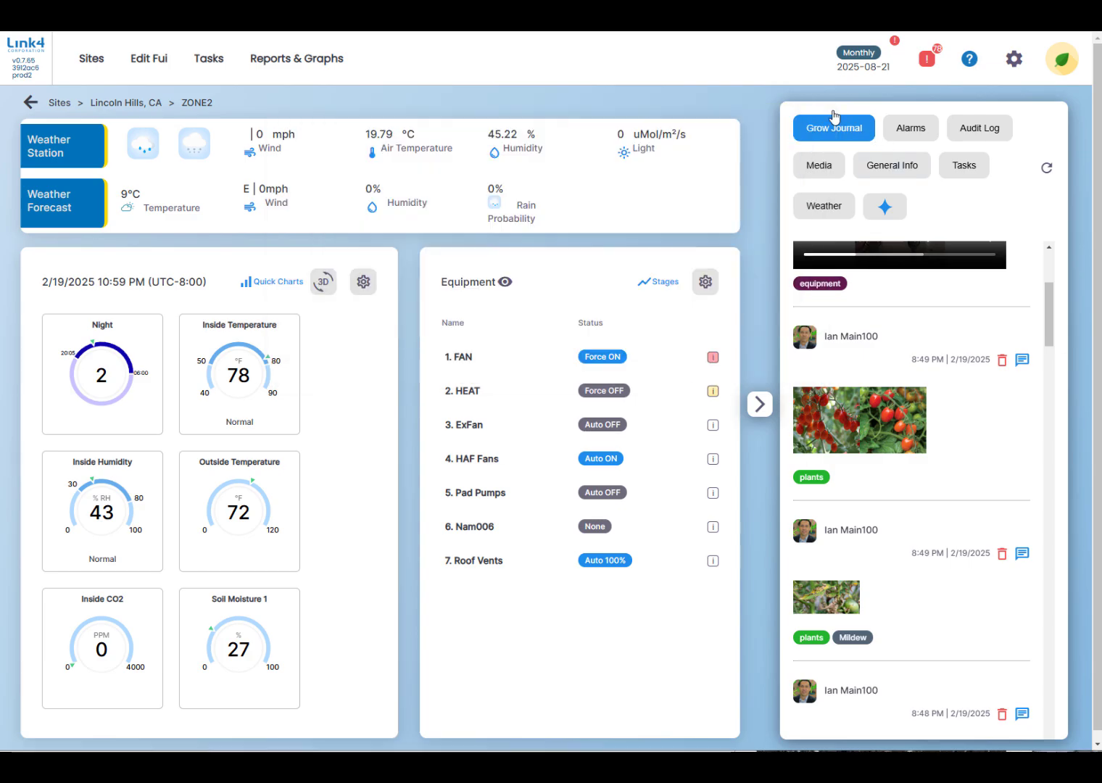
{"action": "scroll", "coordinate": [977, 452], "scroll_direction": "up", "scroll_amount": 2}
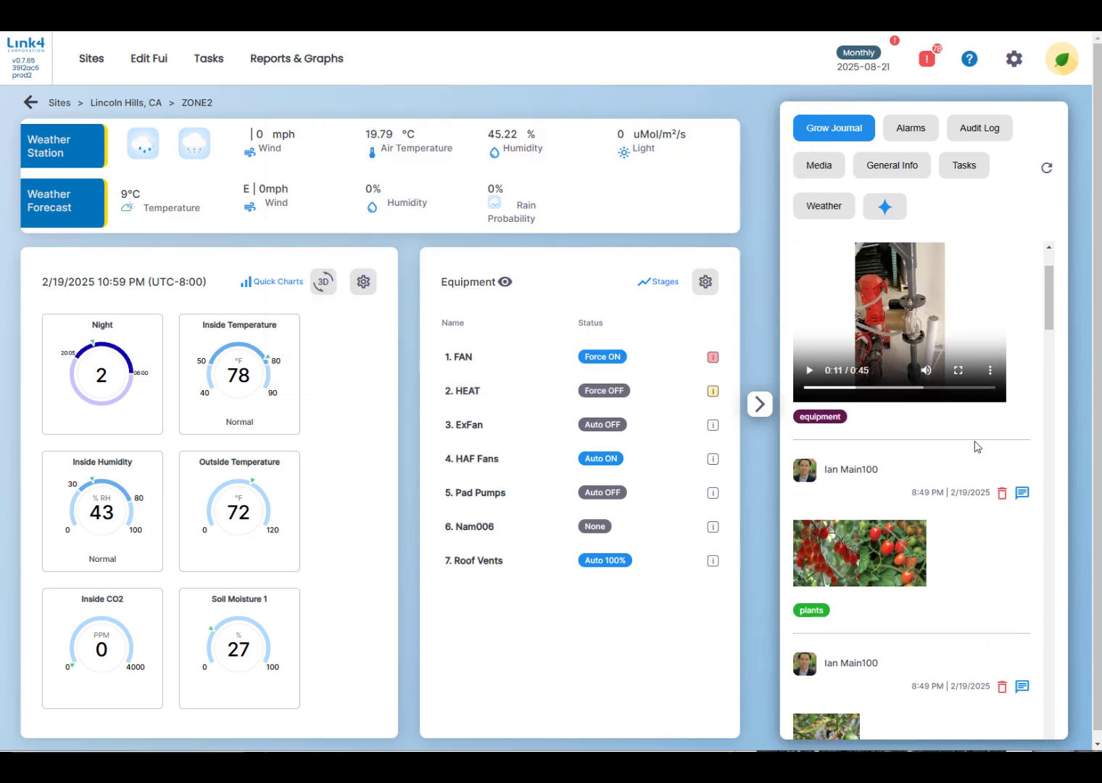
{"action": "scroll", "coordinate": [975, 449], "scroll_direction": "up", "scroll_amount": 2}
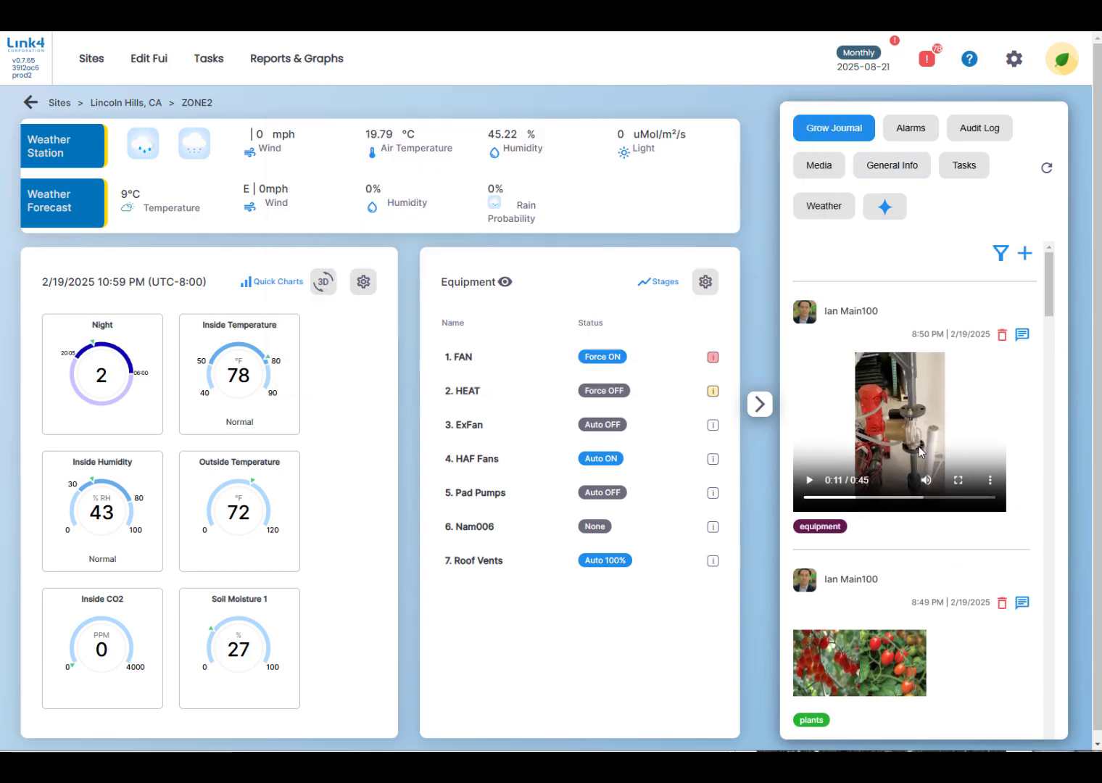
Open ZONE2's HEAT channel and review its settings and journal entries.
{"action": "left_click", "coordinate": [477, 392]}
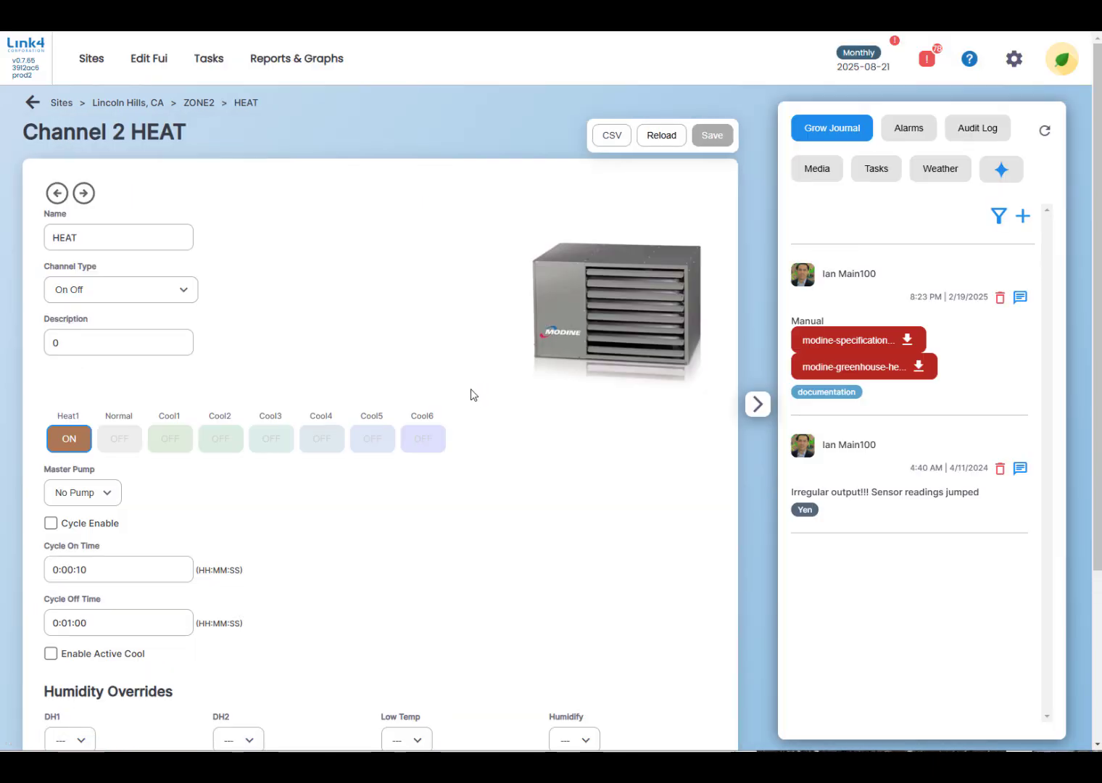
{"action": "scroll", "coordinate": [359, 533], "scroll_direction": "down", "scroll_amount": 3}
{"action": "scroll", "coordinate": [362, 463], "scroll_direction": "up", "scroll_amount": 3}
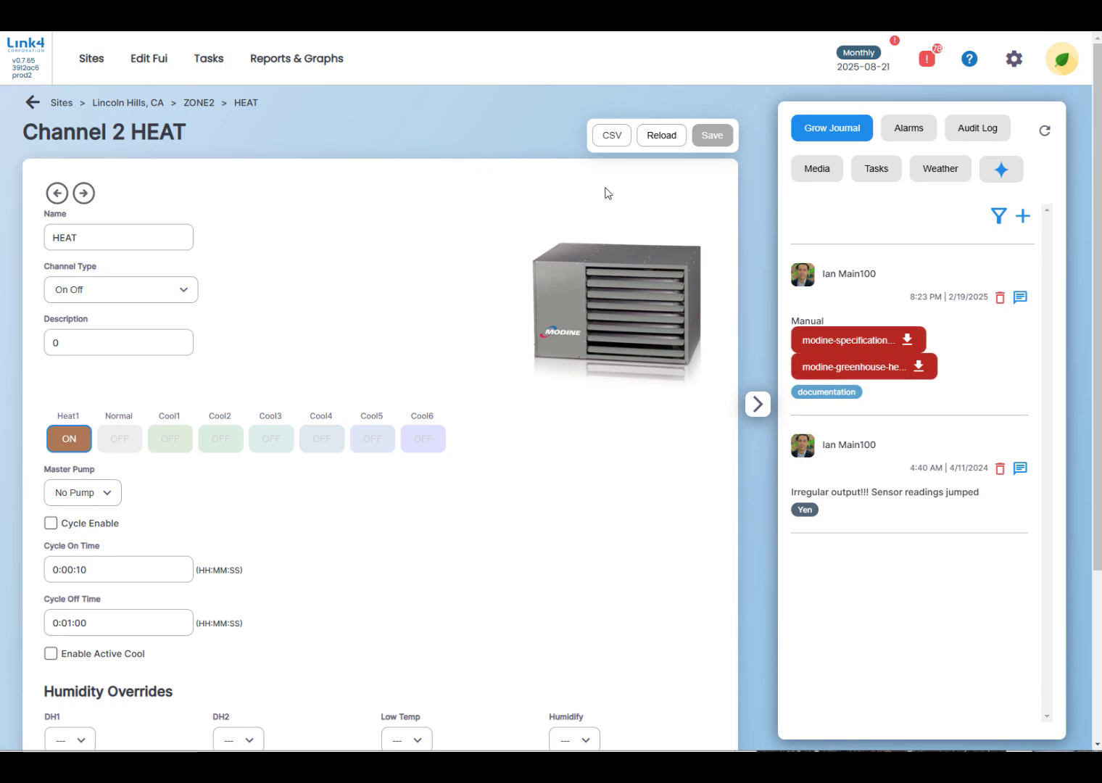
Open ZONE2's ExFan channel and preview the fan belt maintenance video in its journal, pausing it and skipping to 0:45.
{"action": "left_click", "coordinate": [198, 103]}
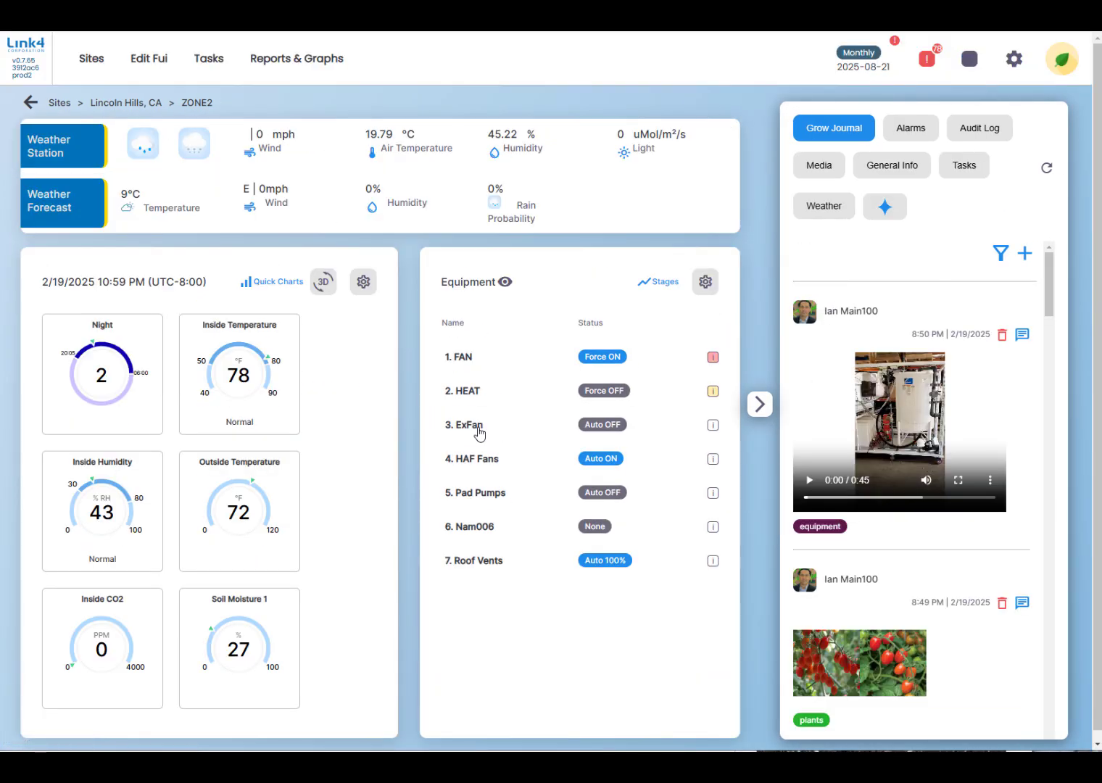
{"action": "left_click", "coordinate": [475, 427]}
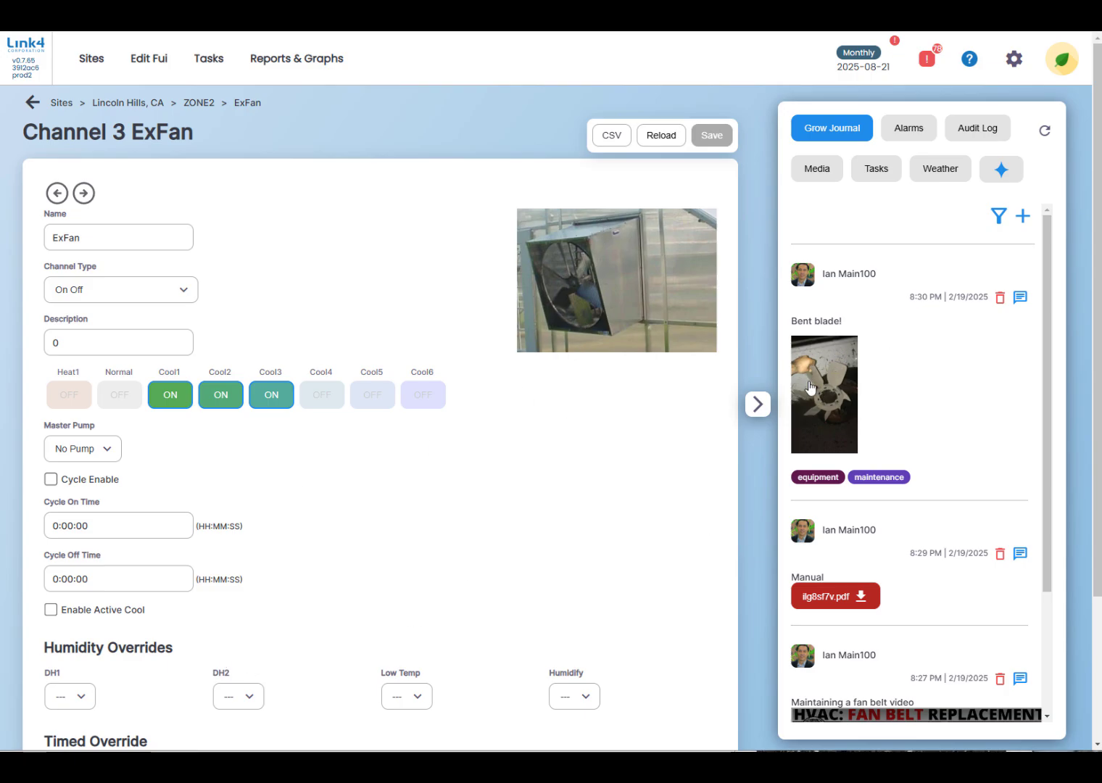
{"action": "scroll", "coordinate": [905, 406], "scroll_direction": "down", "scroll_amount": 2}
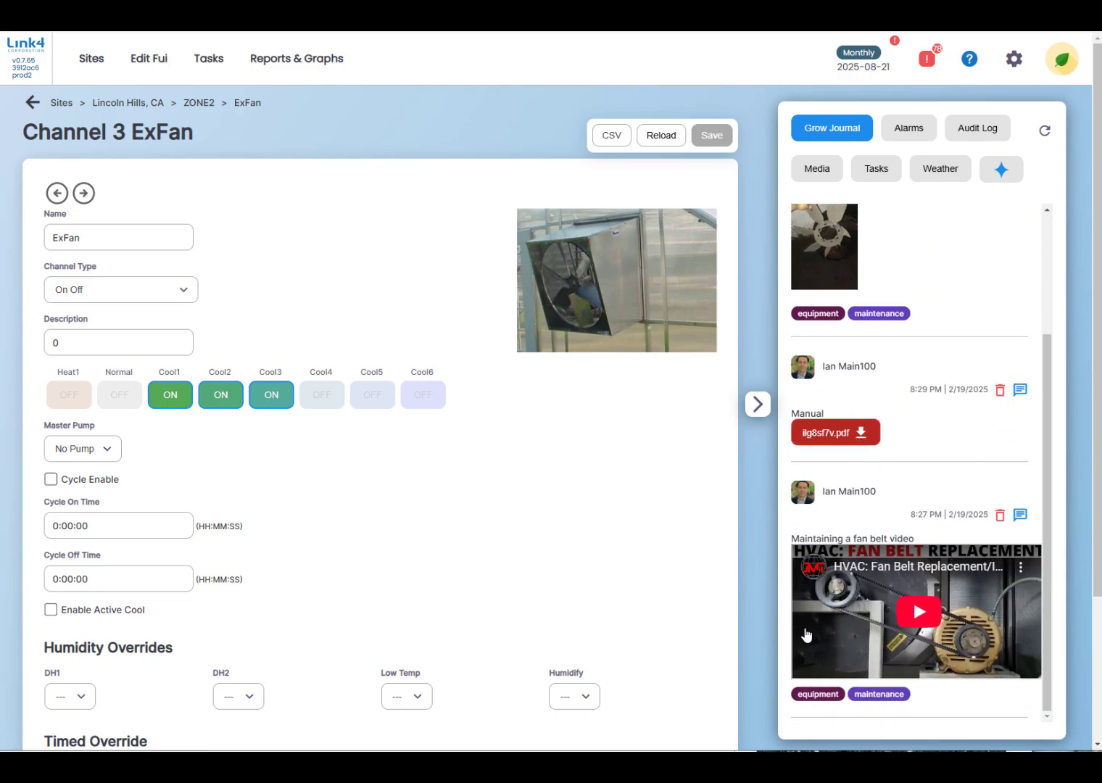
{"action": "left_click", "coordinate": [918, 614]}
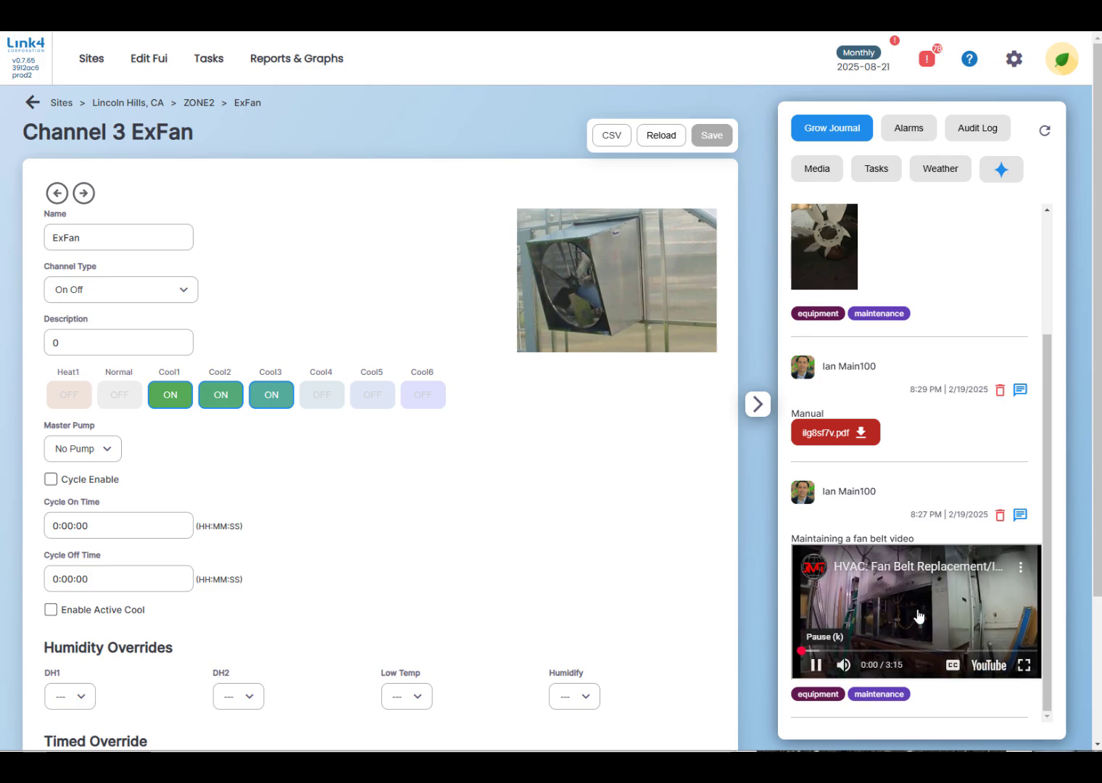
{"action": "left_click", "coordinate": [816, 665]}
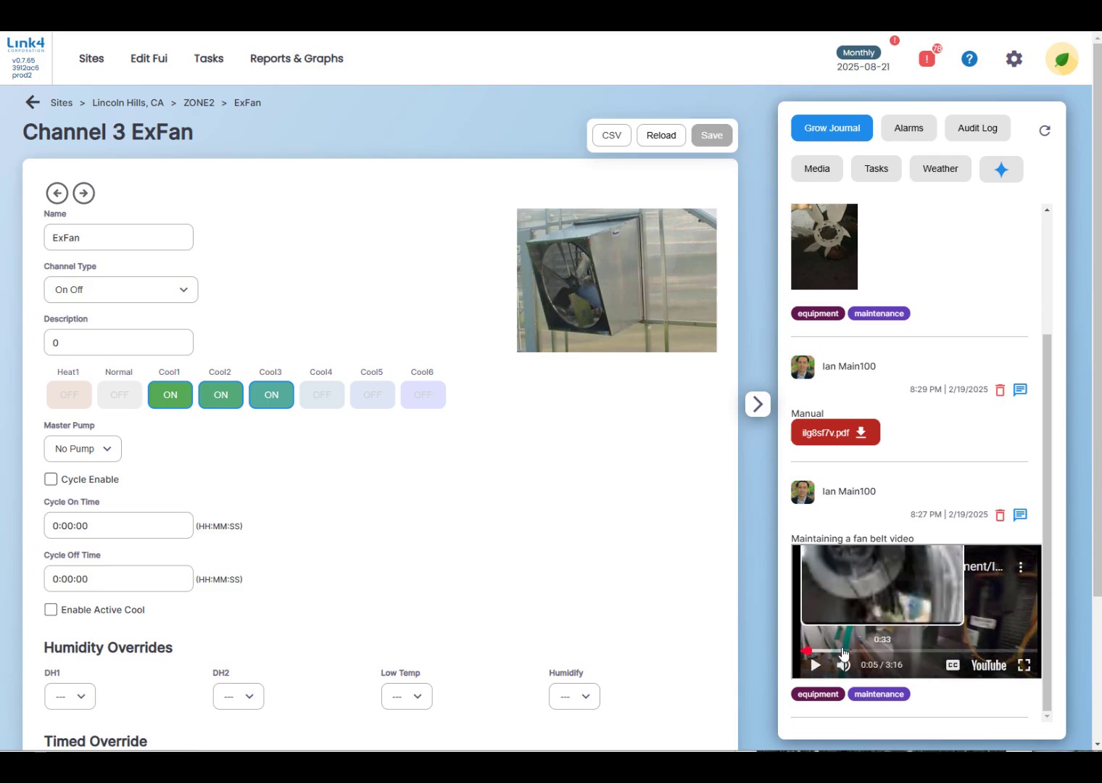
{"action": "left_click", "coordinate": [856, 651]}
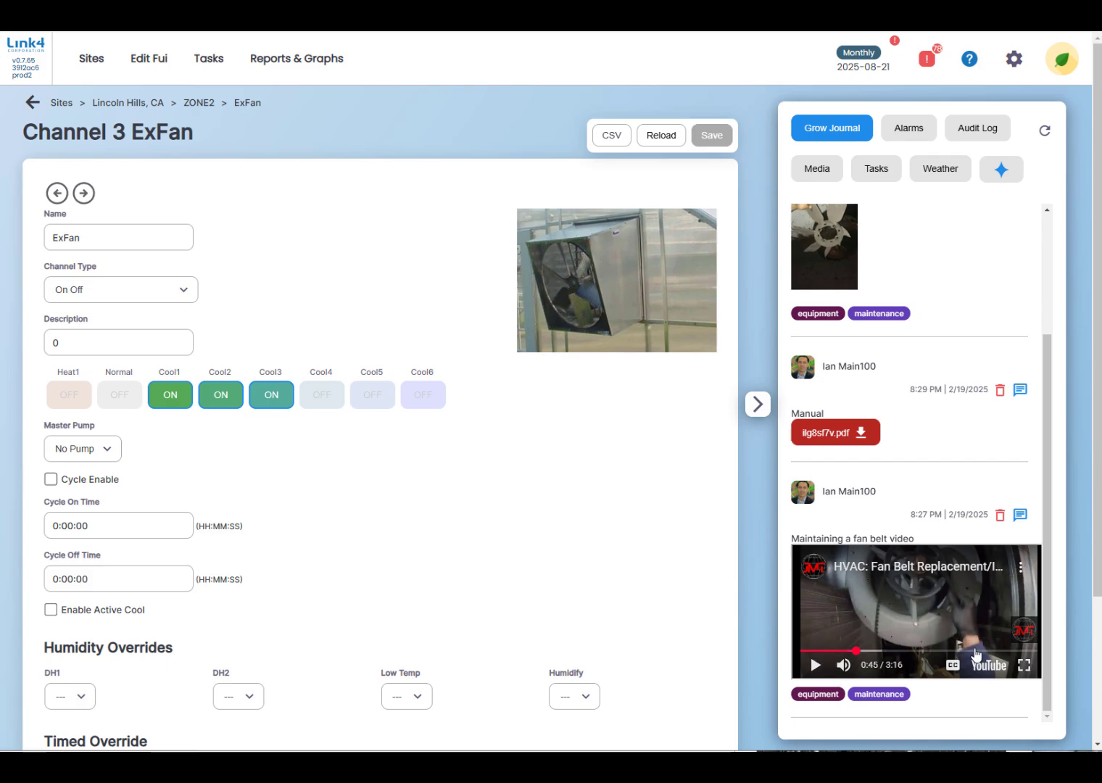
{"action": "scroll", "coordinate": [998, 491], "scroll_direction": "down", "scroll_amount": 2}
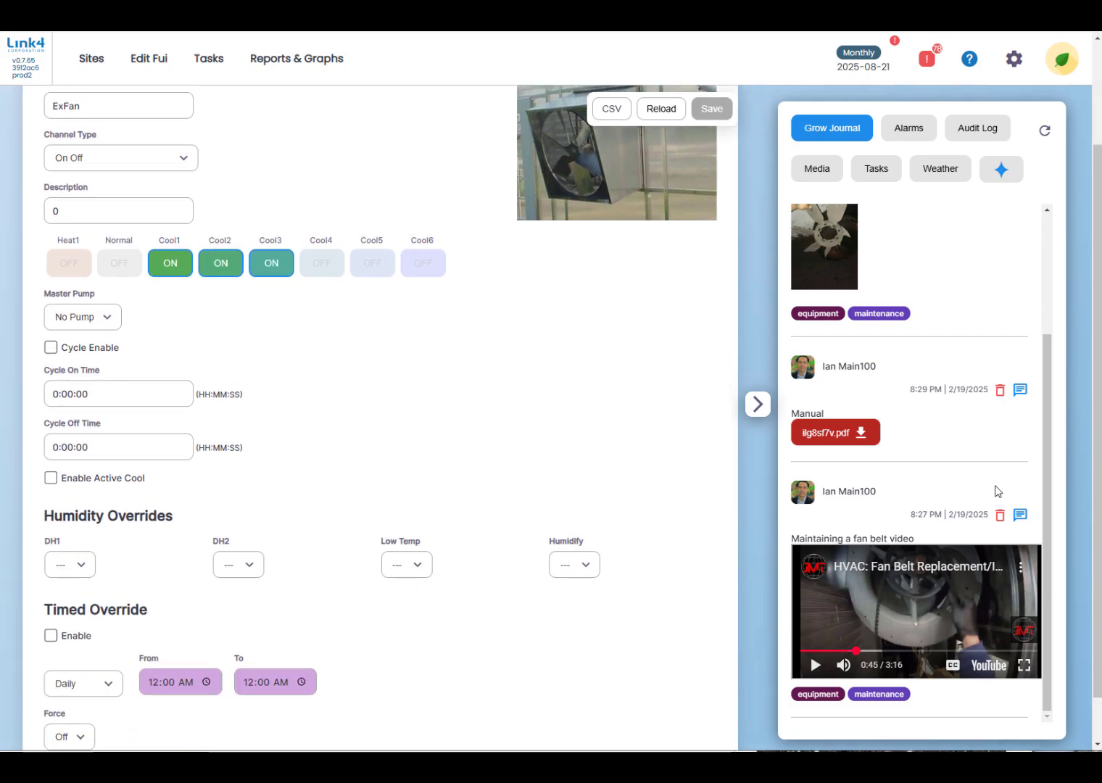
{"action": "scroll", "coordinate": [998, 491], "scroll_direction": "up", "scroll_amount": 2}
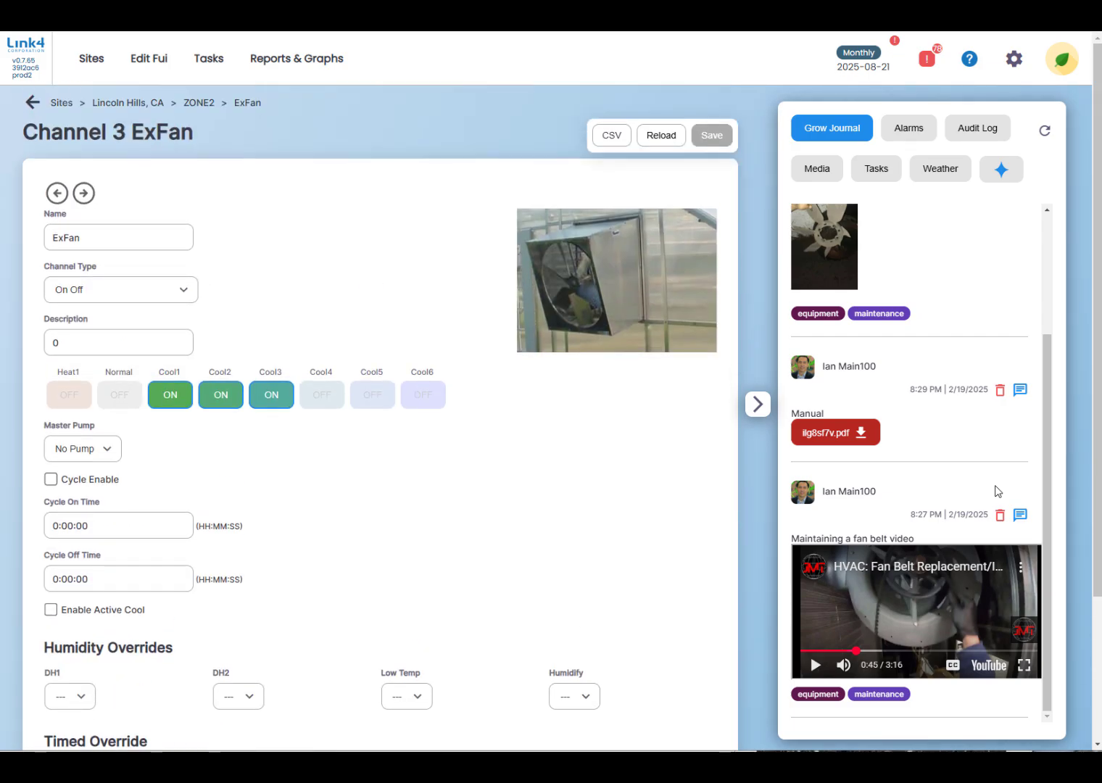
Start a new task for the ExFan channel with the description "Replace fan belt".
{"action": "left_click", "coordinate": [878, 170]}
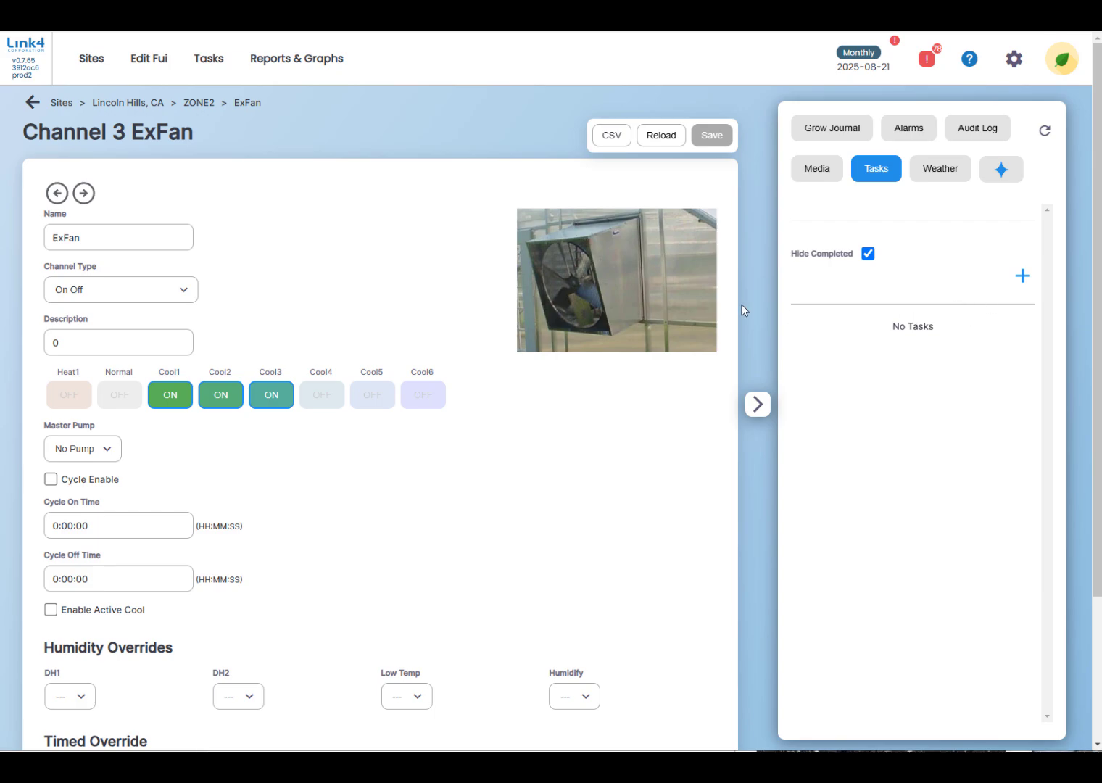
{"action": "left_click", "coordinate": [1022, 275]}
{"action": "left_click", "coordinate": [937, 315]}
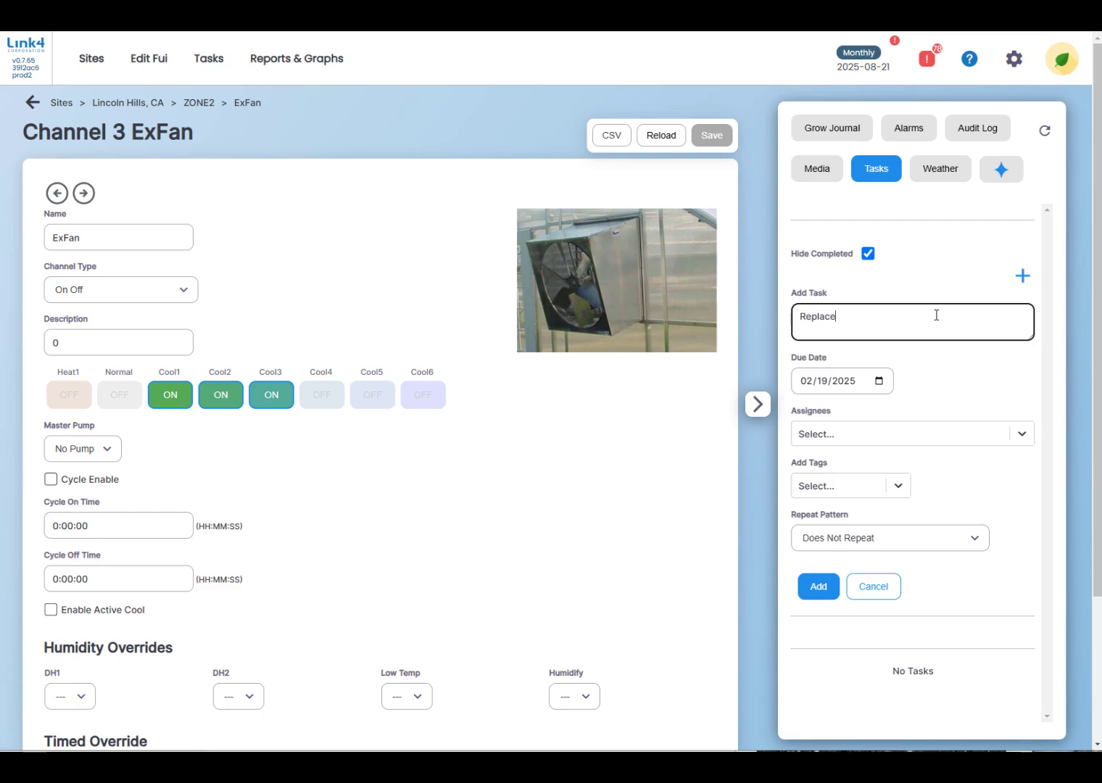
{"action": "type", "text": "Replace fan belt"}
Set the fan belt task's due date to 12/31/2025.
{"action": "left_click", "coordinate": [878, 381]}
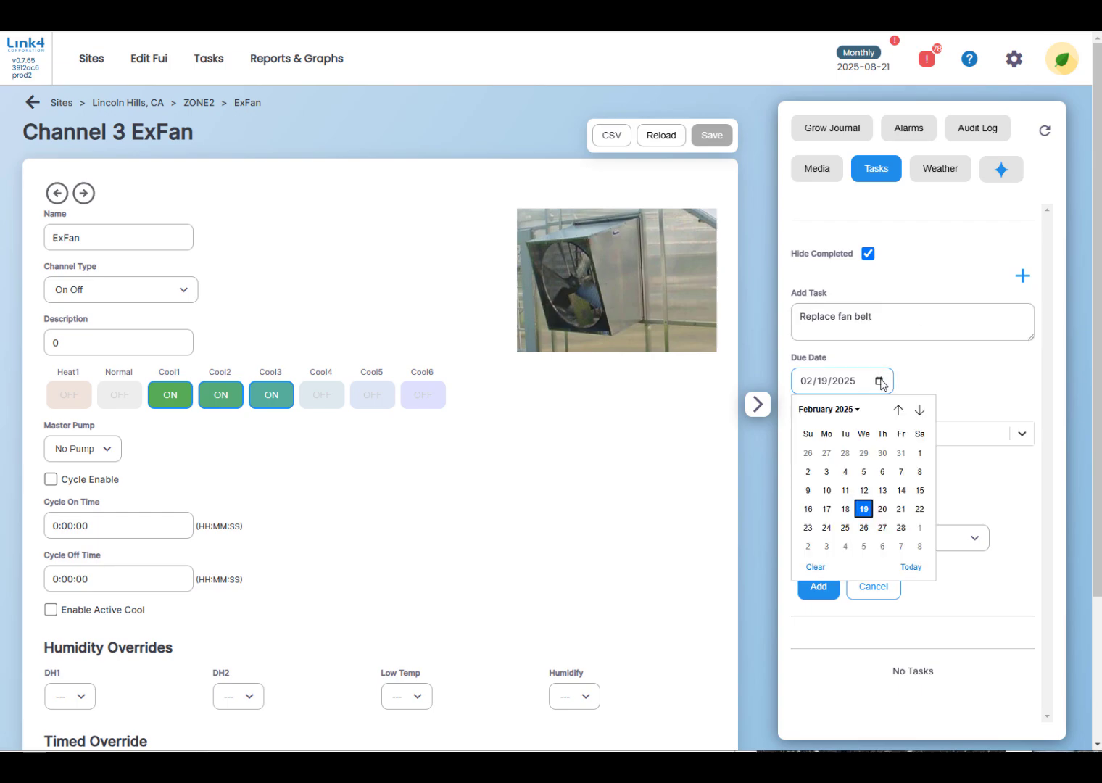
{"action": "left_click", "coordinate": [828, 410]}
{"action": "left_click", "coordinate": [902, 498]}
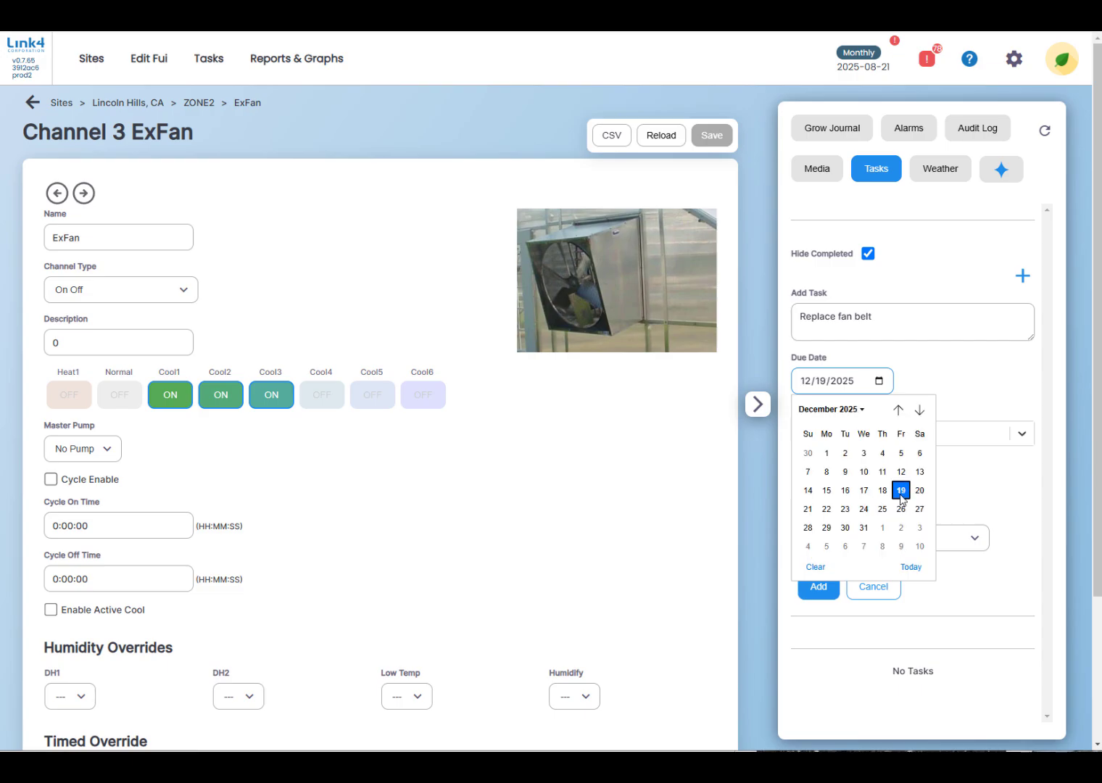
{"action": "left_click", "coordinate": [863, 528]}
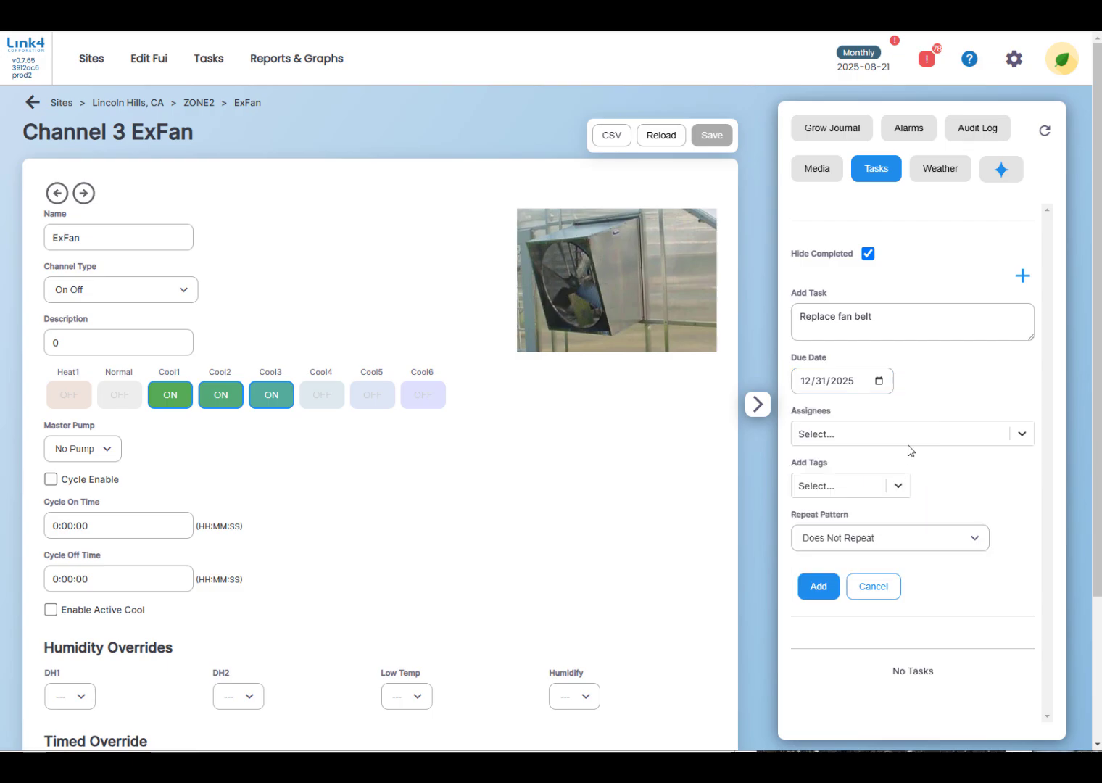
Assign the fan belt task to the third person offered, tag it plants, and add it to the ExFan channel.
{"action": "left_click", "coordinate": [978, 445]}
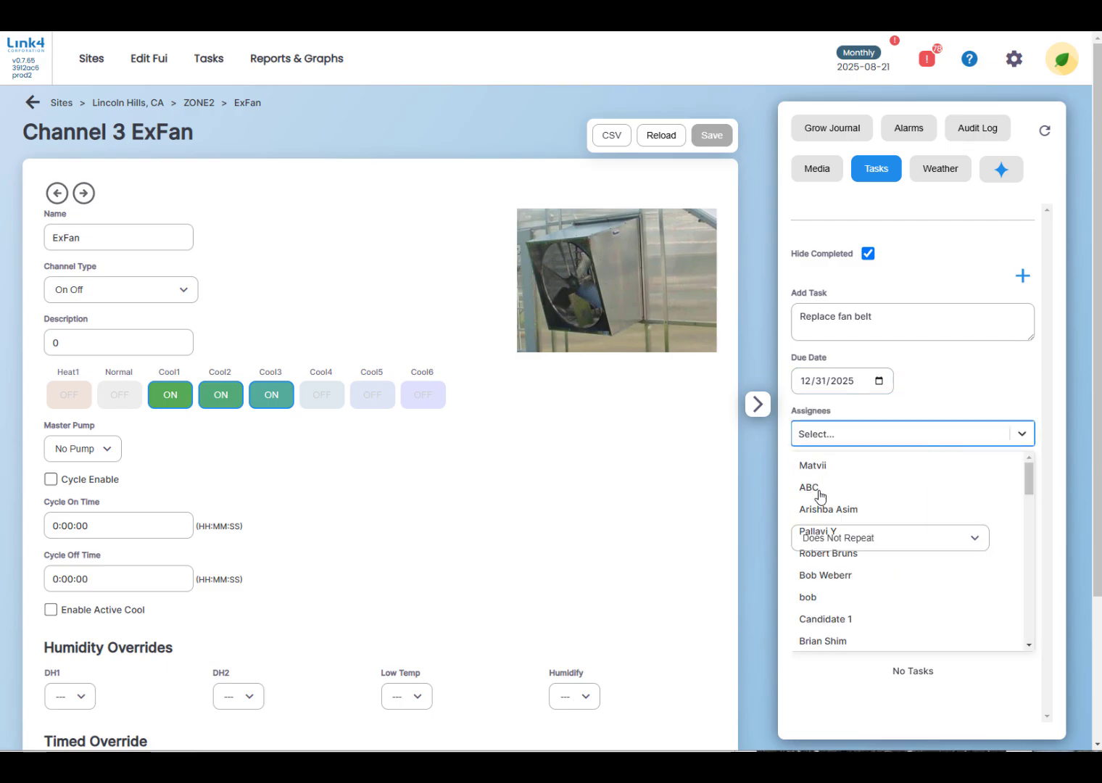
{"action": "left_click", "coordinate": [827, 509]}
{"action": "left_click", "coordinate": [897, 488]}
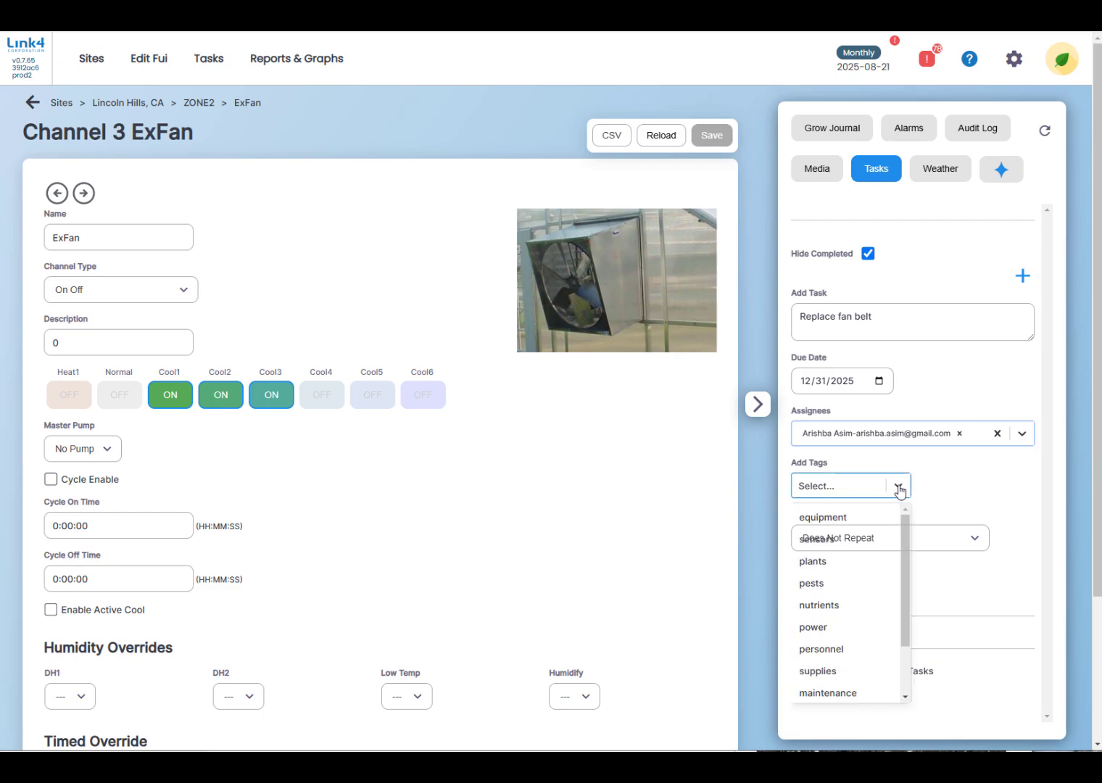
{"action": "left_click", "coordinate": [826, 563]}
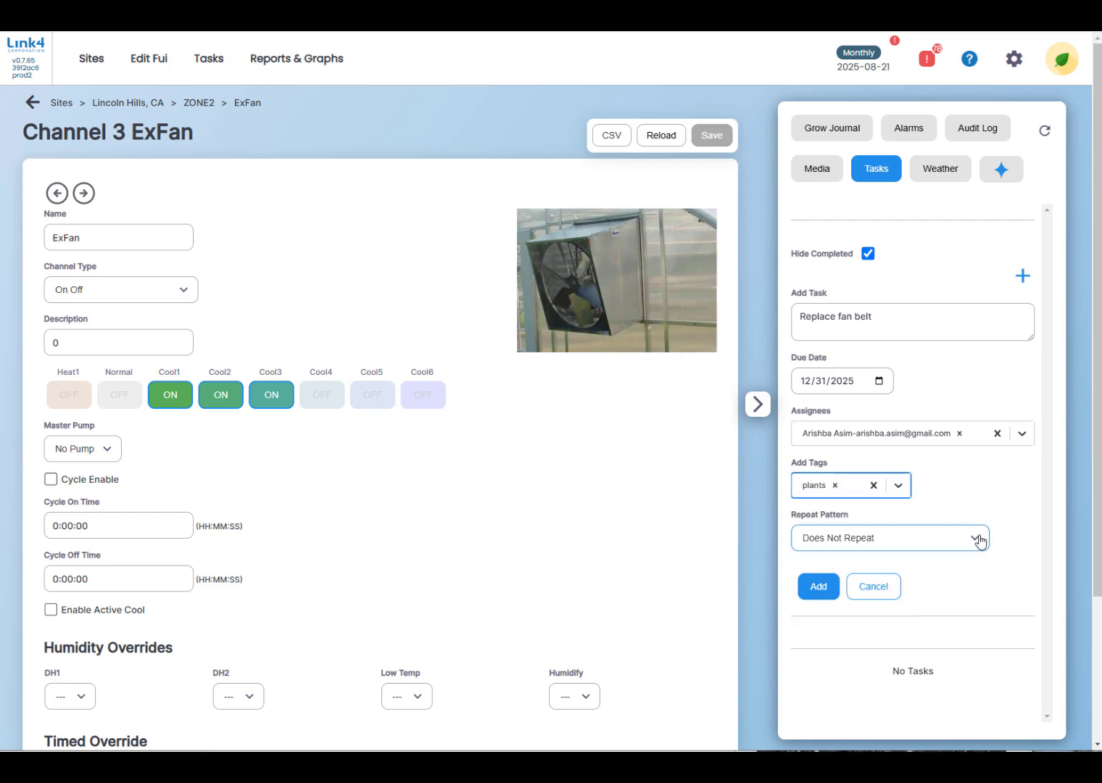
{"action": "left_click", "coordinate": [810, 592]}
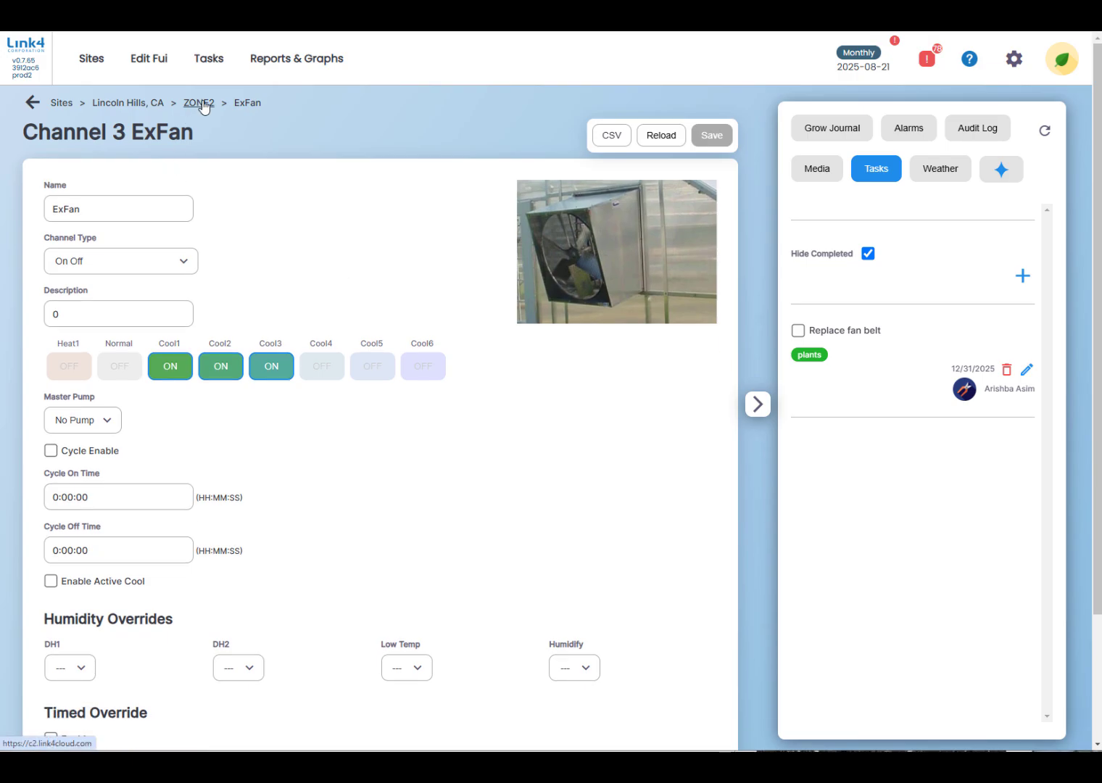
Review the audit logs of ZONE2 and its FAN channel, expanding FAN's newest grouped entries, and view the channel's tasks.
{"action": "left_click", "coordinate": [202, 106]}
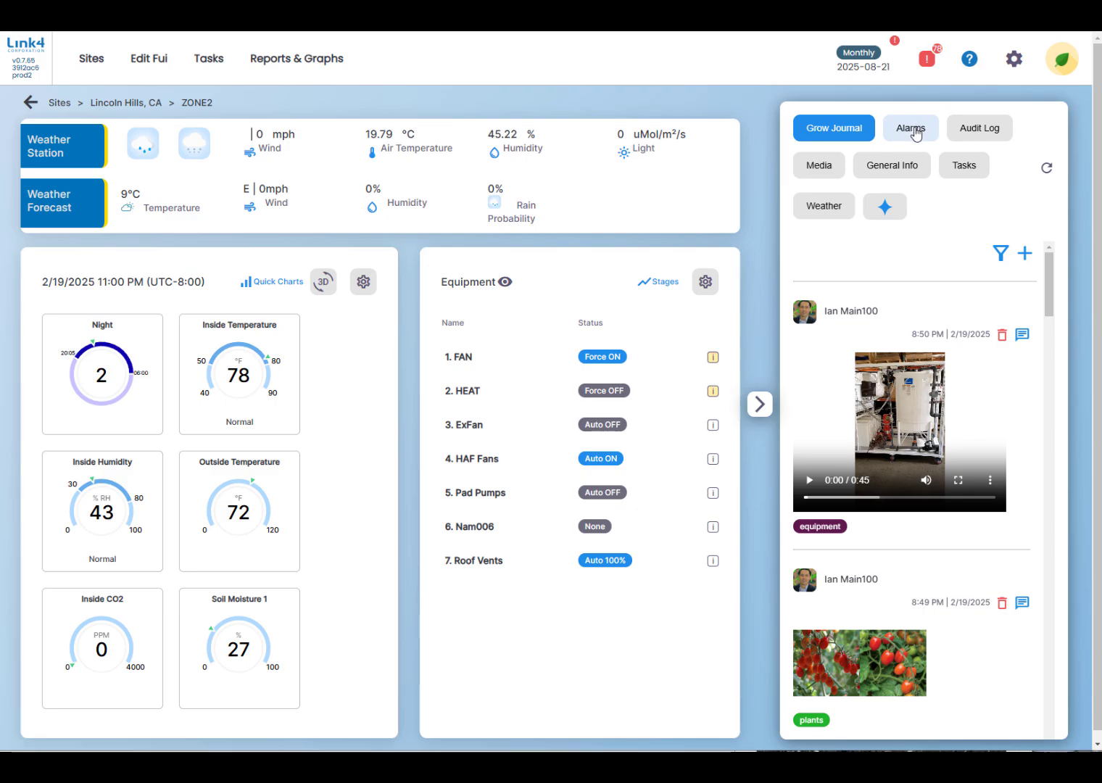
{"action": "left_click", "coordinate": [982, 131]}
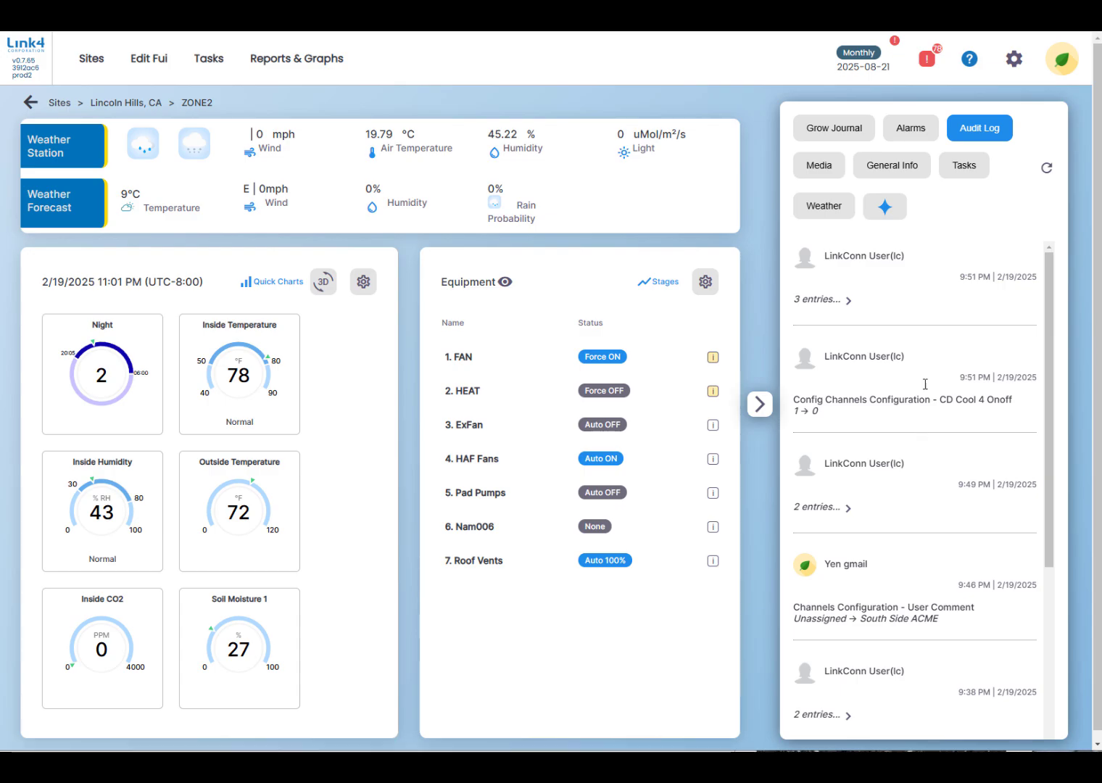
{"action": "left_click", "coordinate": [467, 359]}
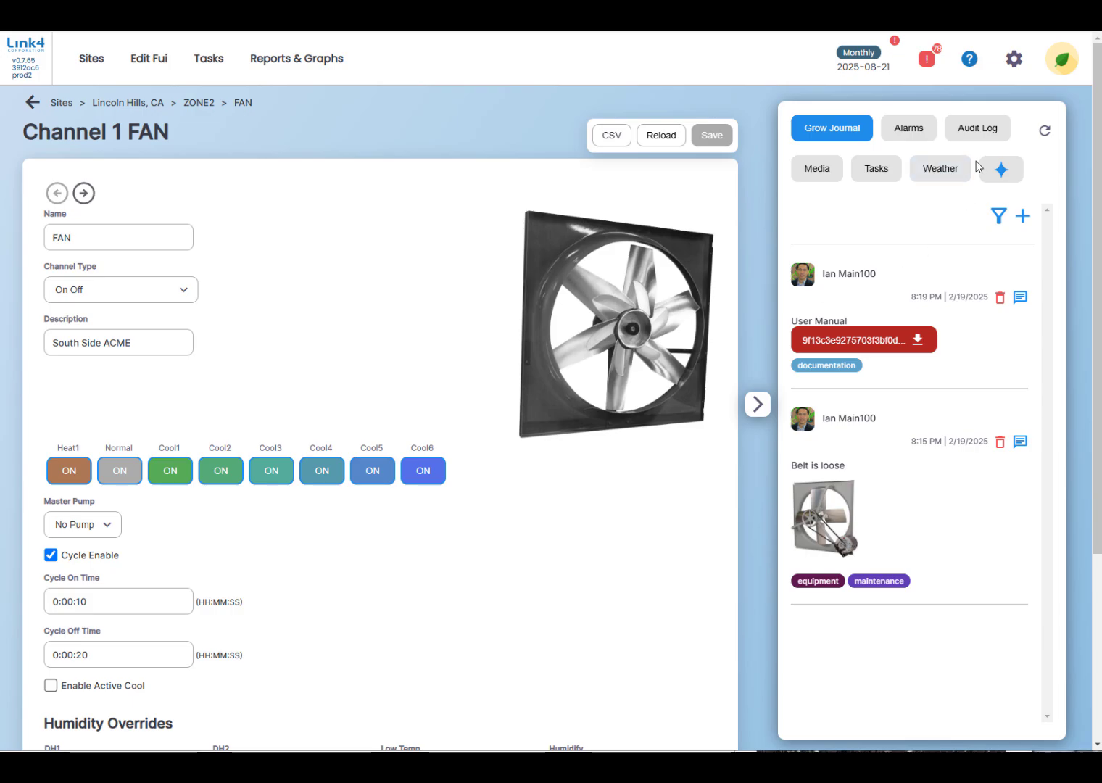
{"action": "left_click", "coordinate": [977, 133]}
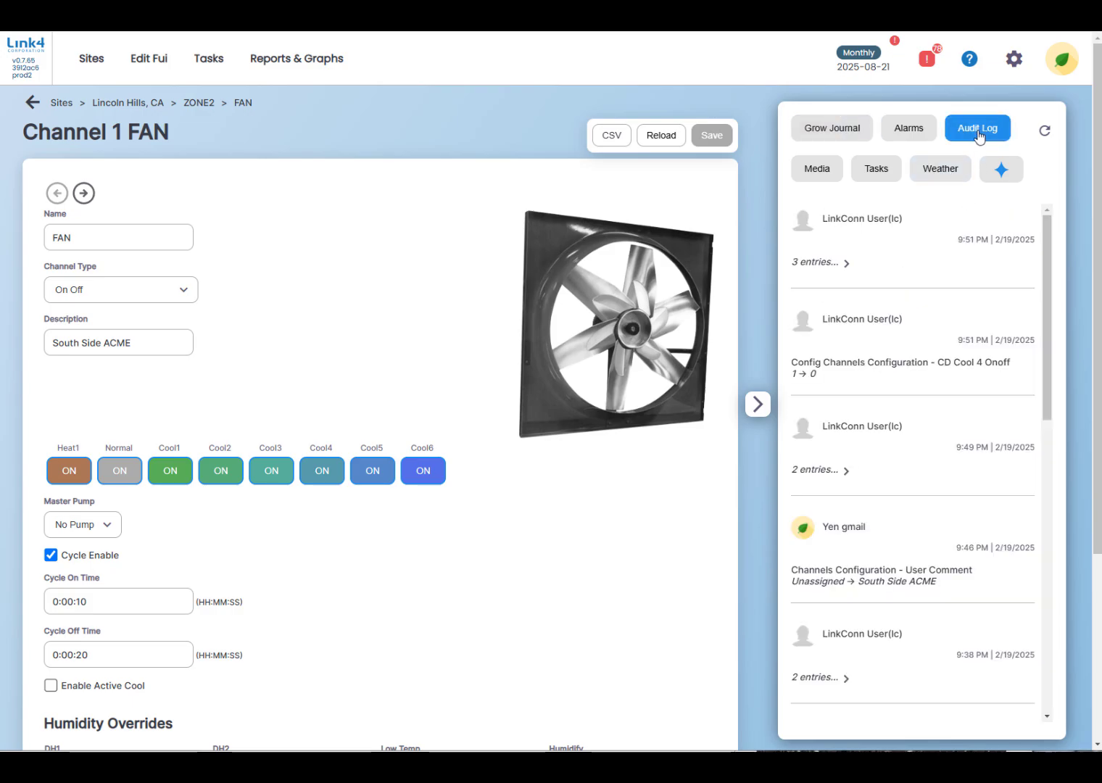
{"action": "left_click", "coordinate": [847, 264]}
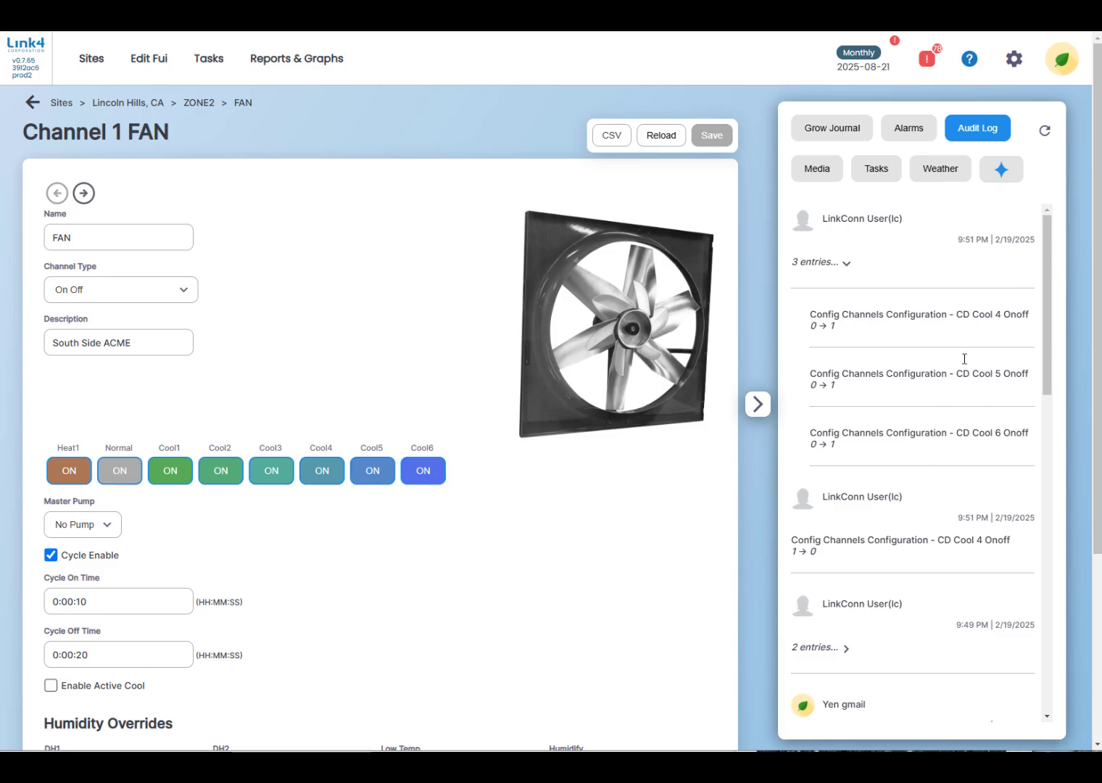
{"action": "left_click", "coordinate": [876, 170]}
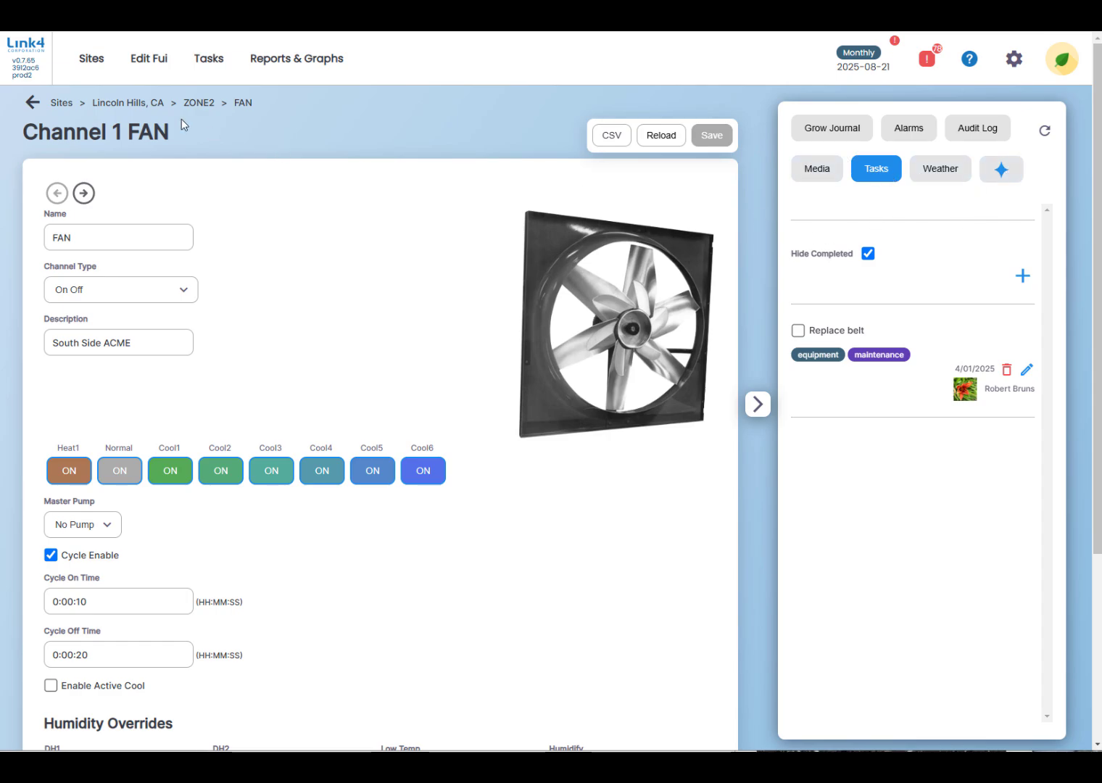
Return to ZONE2 and inspect the status details of the FAN and HEAT equipment, collapsing both again.
{"action": "left_click", "coordinate": [204, 104]}
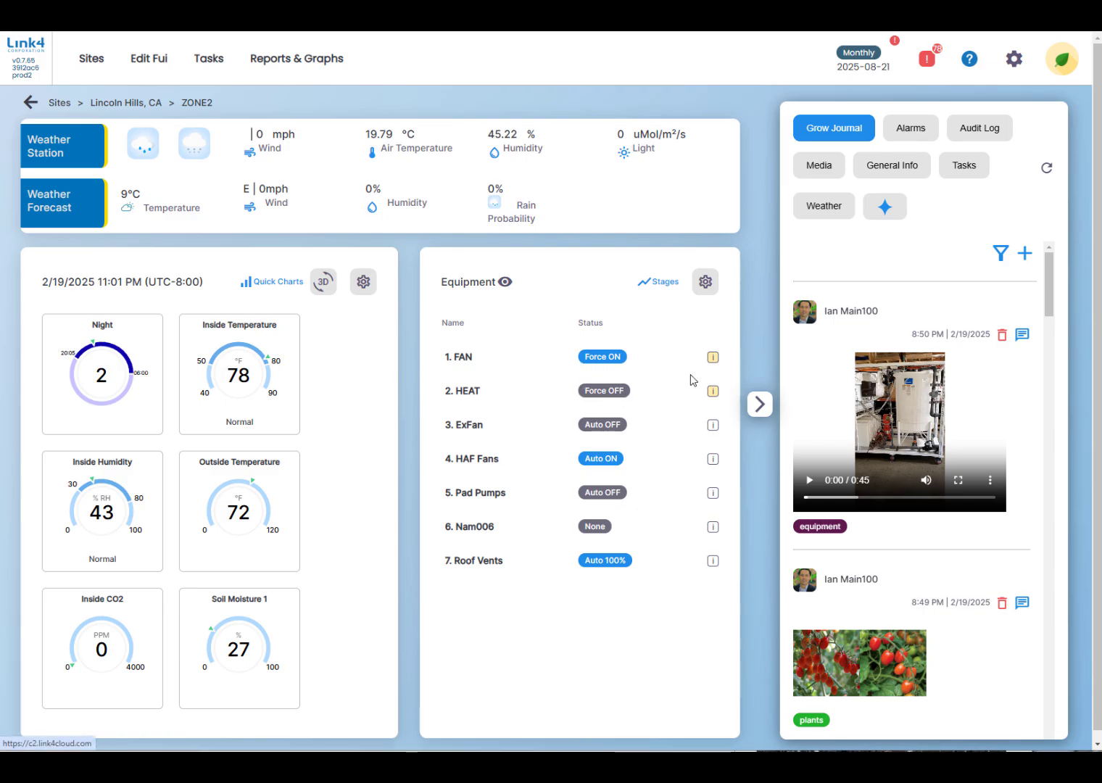
{"action": "left_click", "coordinate": [714, 359]}
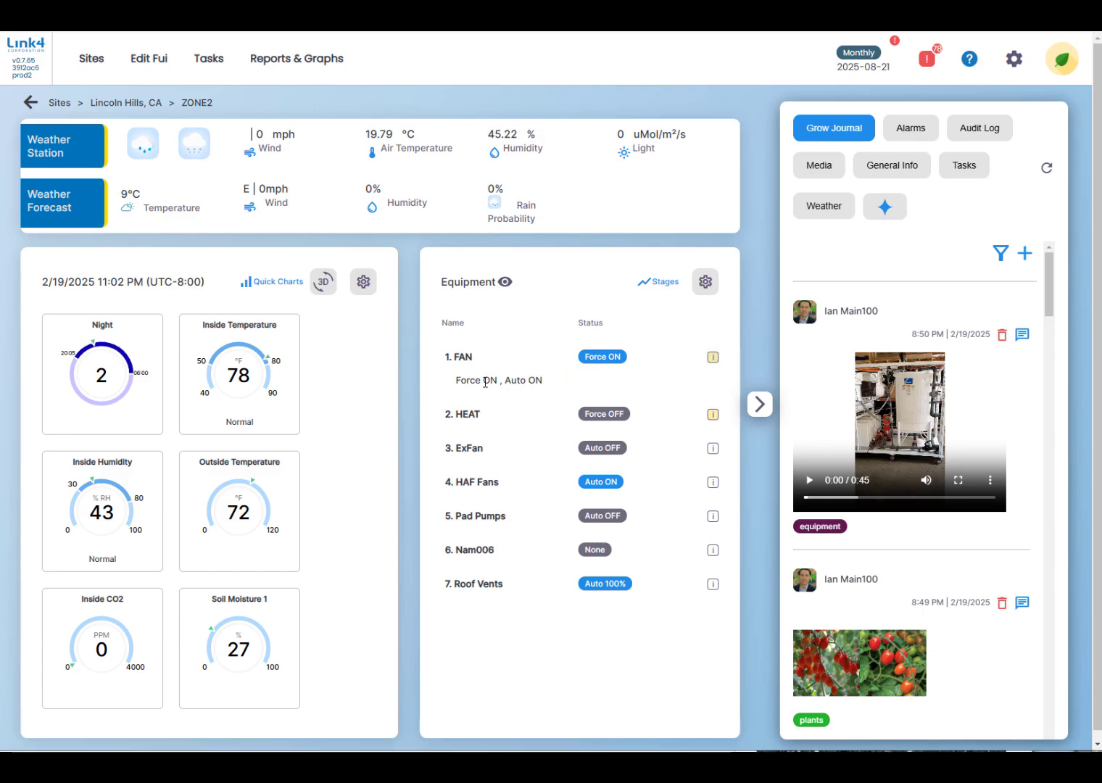
{"action": "left_click", "coordinate": [712, 414]}
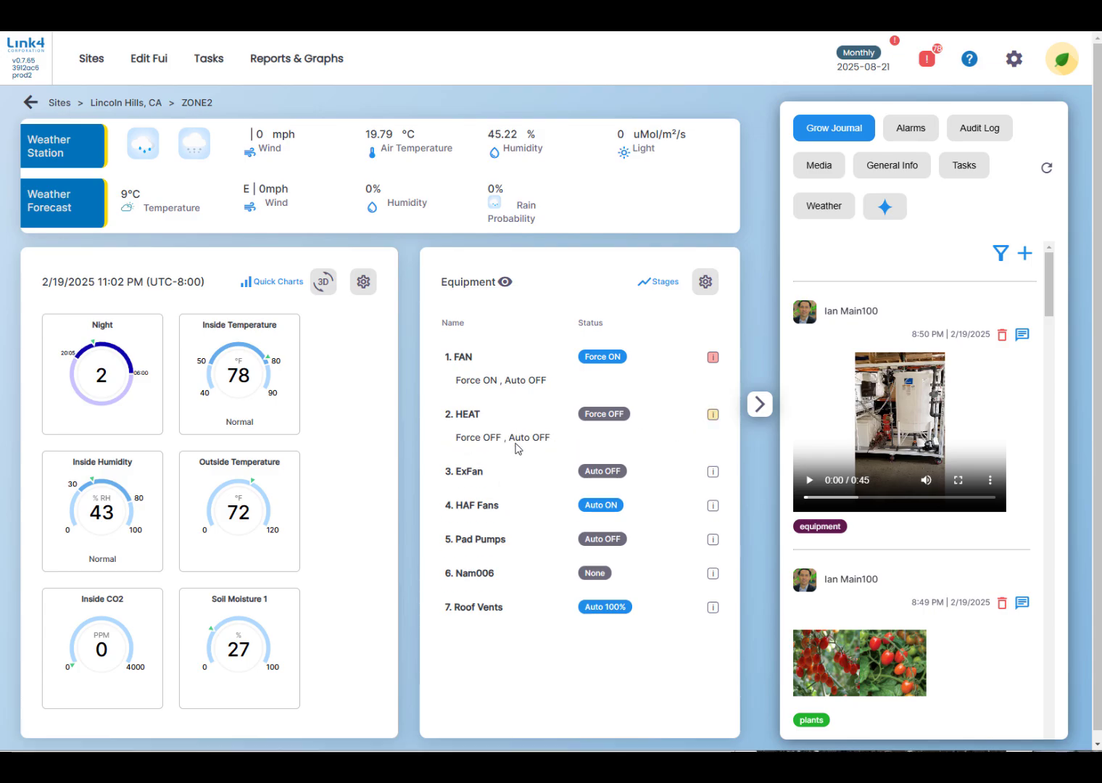
{"action": "left_click", "coordinate": [712, 415]}
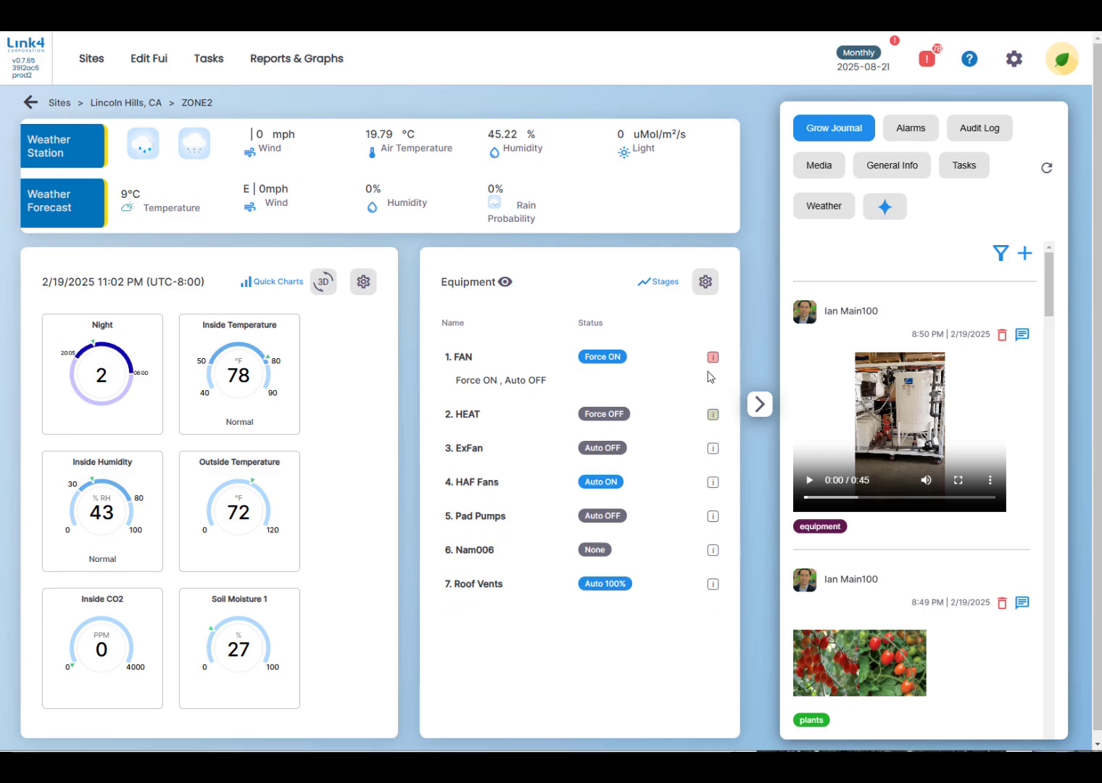
{"action": "left_click", "coordinate": [712, 357]}
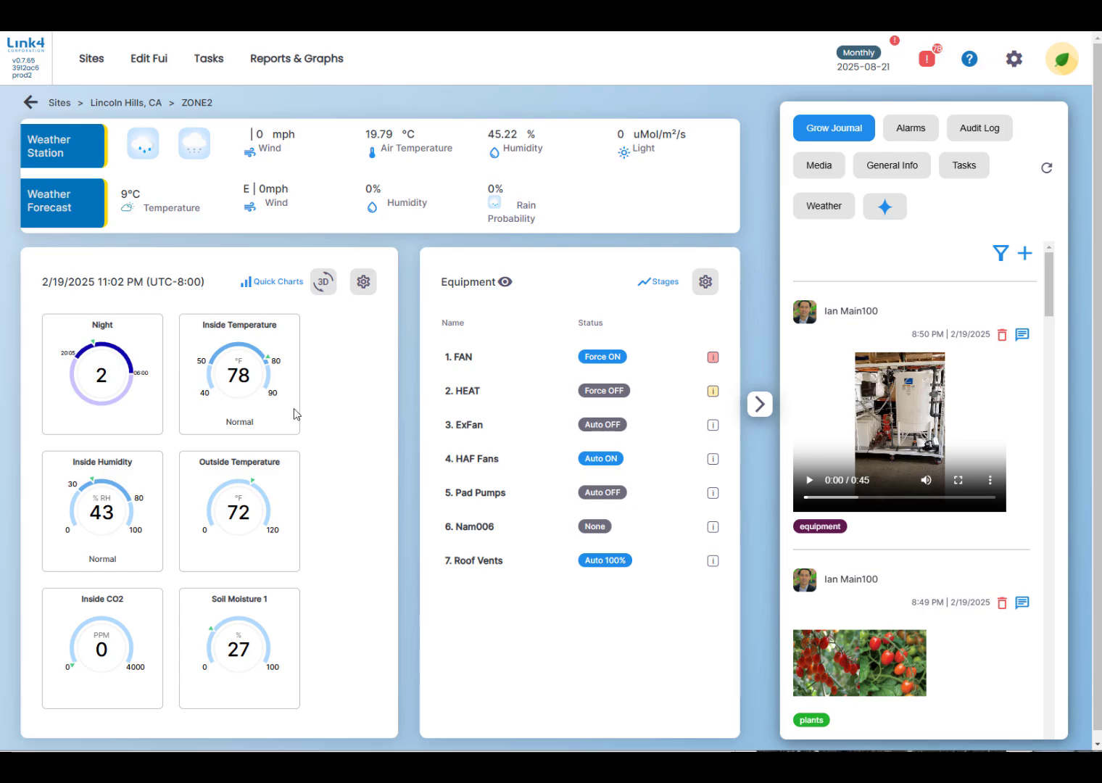
View ZONE2's day and night setpoint schedule and return to the zone overview.
{"action": "left_click", "coordinate": [113, 376]}
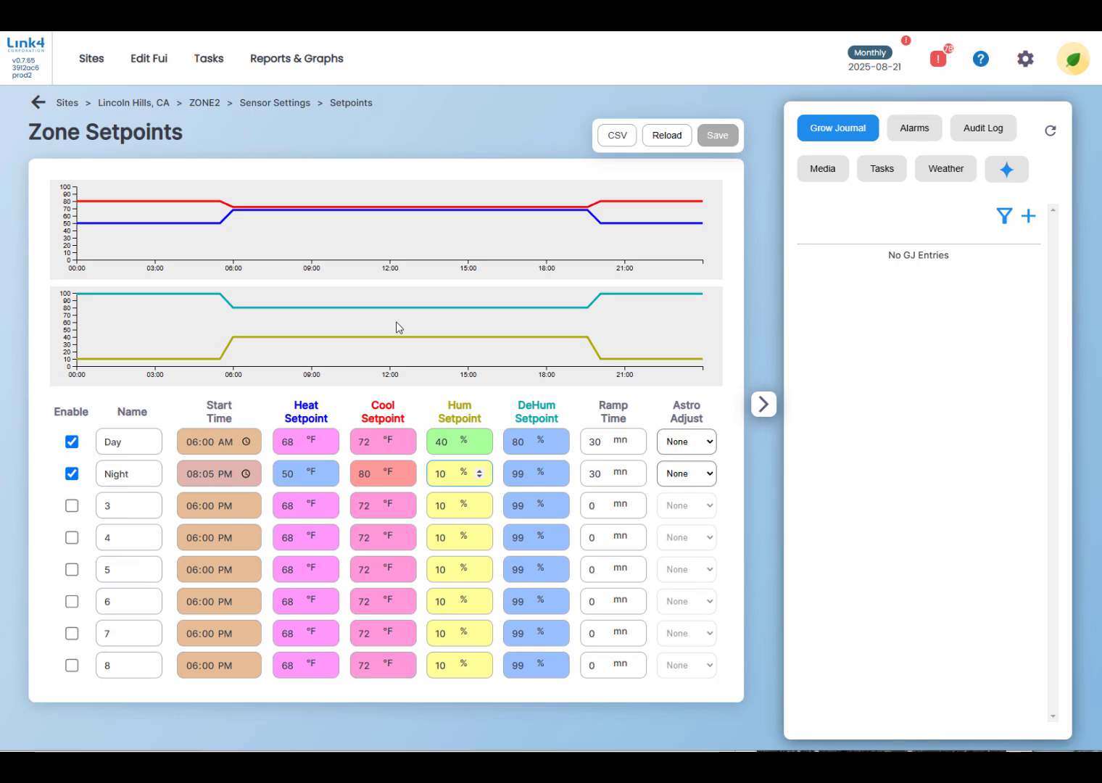
{"action": "left_click", "coordinate": [204, 106]}
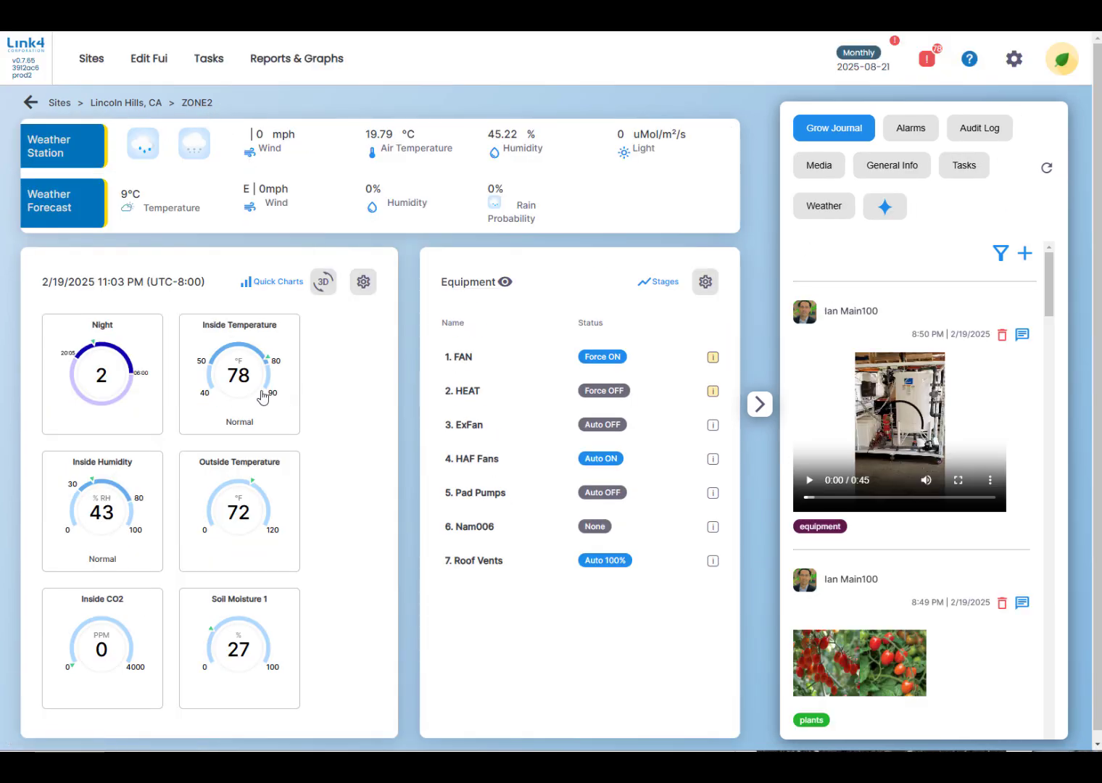
Examine ZONE2's Inside Temperature sensor graph, narrowed to about 12:00 to 14:35, and return to the zone overview.
{"action": "left_click", "coordinate": [237, 369]}
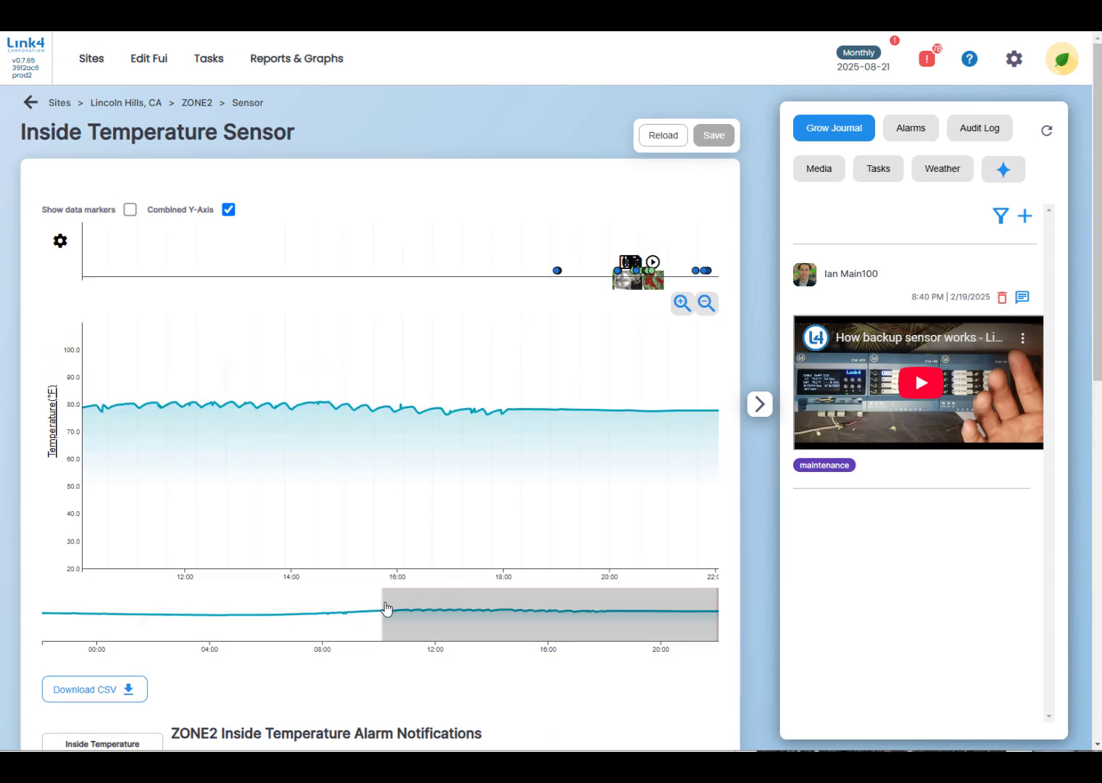
{"action": "left_click_drag", "start_coordinate": [382, 598], "coordinate": [444, 601]}
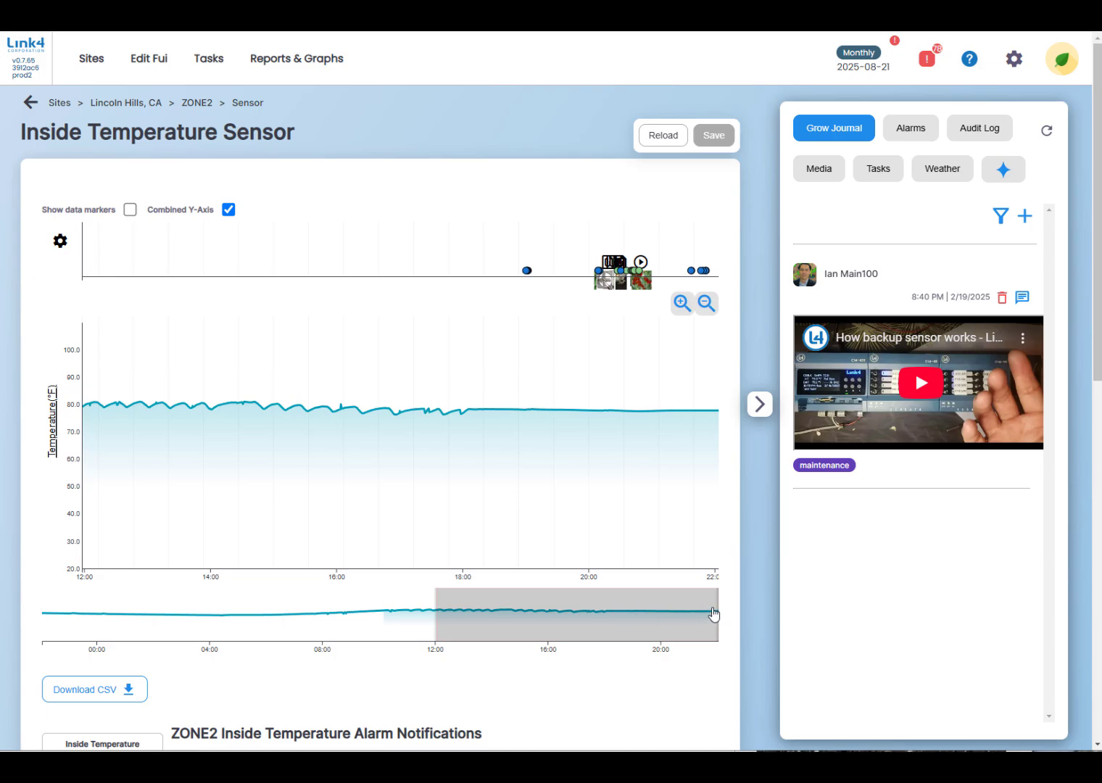
{"action": "left_click_drag", "start_coordinate": [715, 599], "coordinate": [507, 600]}
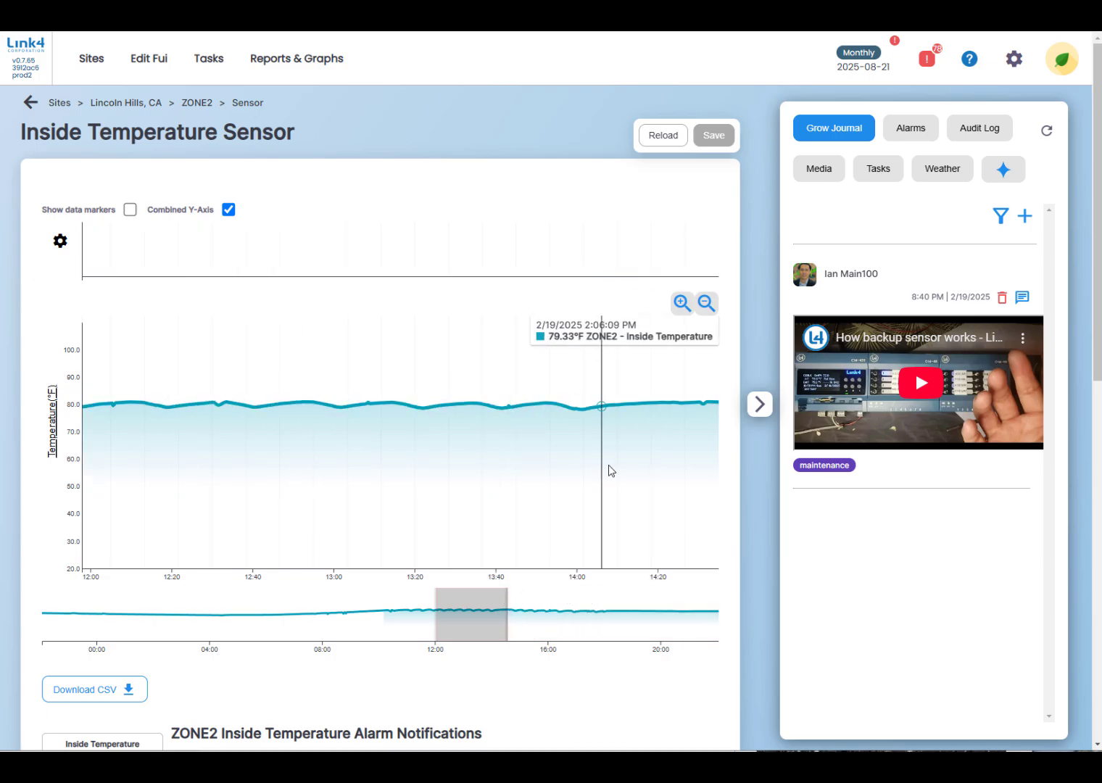
{"action": "left_click", "coordinate": [196, 105]}
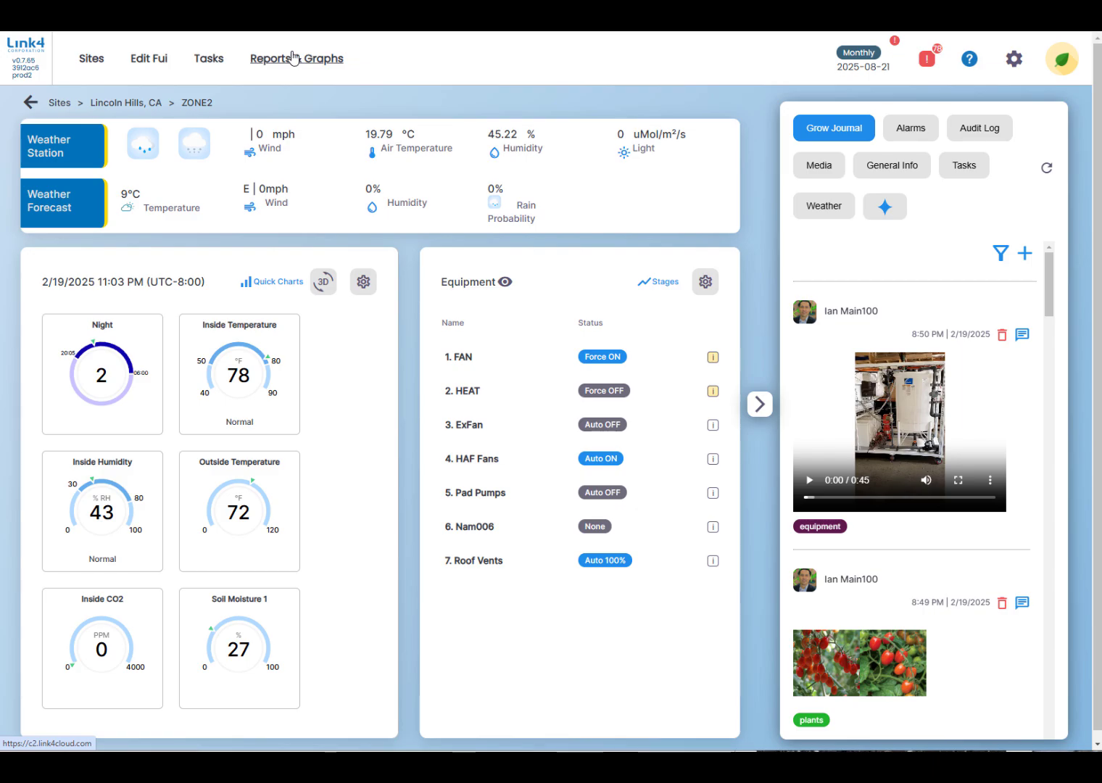
View the Manage Users list in the admin settings and return to the Sites overview.
{"action": "left_click", "coordinate": [1013, 64]}
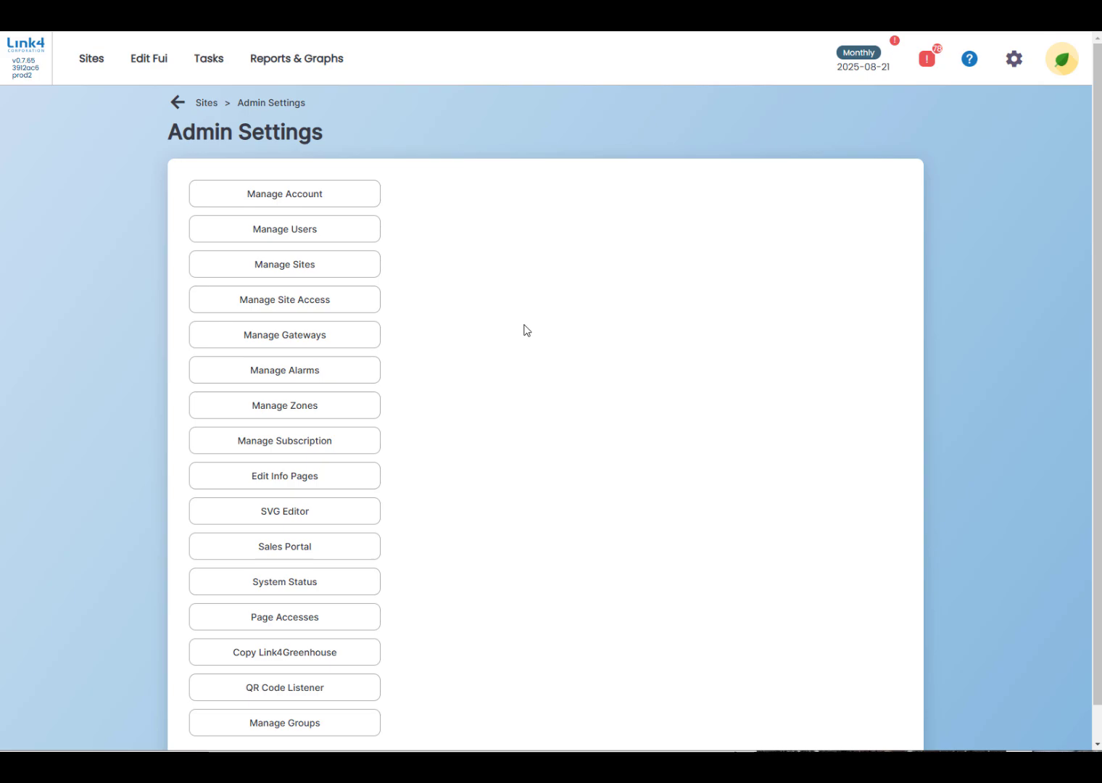
{"action": "left_click", "coordinate": [317, 229]}
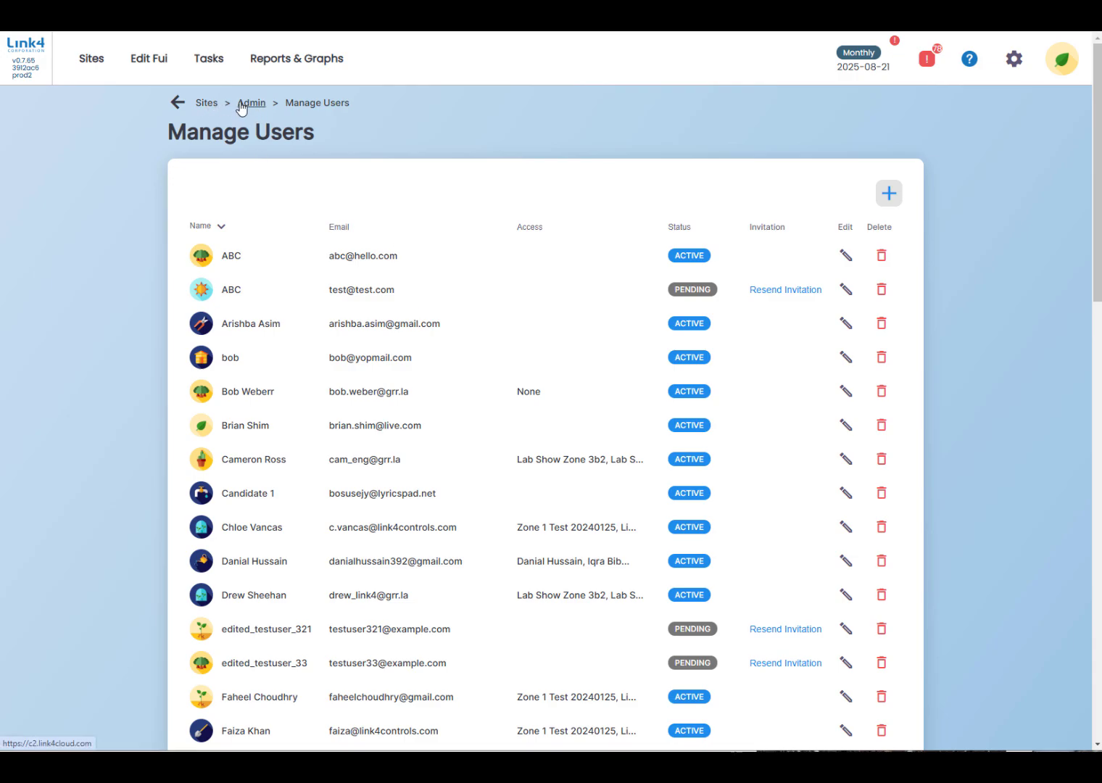
{"action": "left_click", "coordinate": [208, 105]}
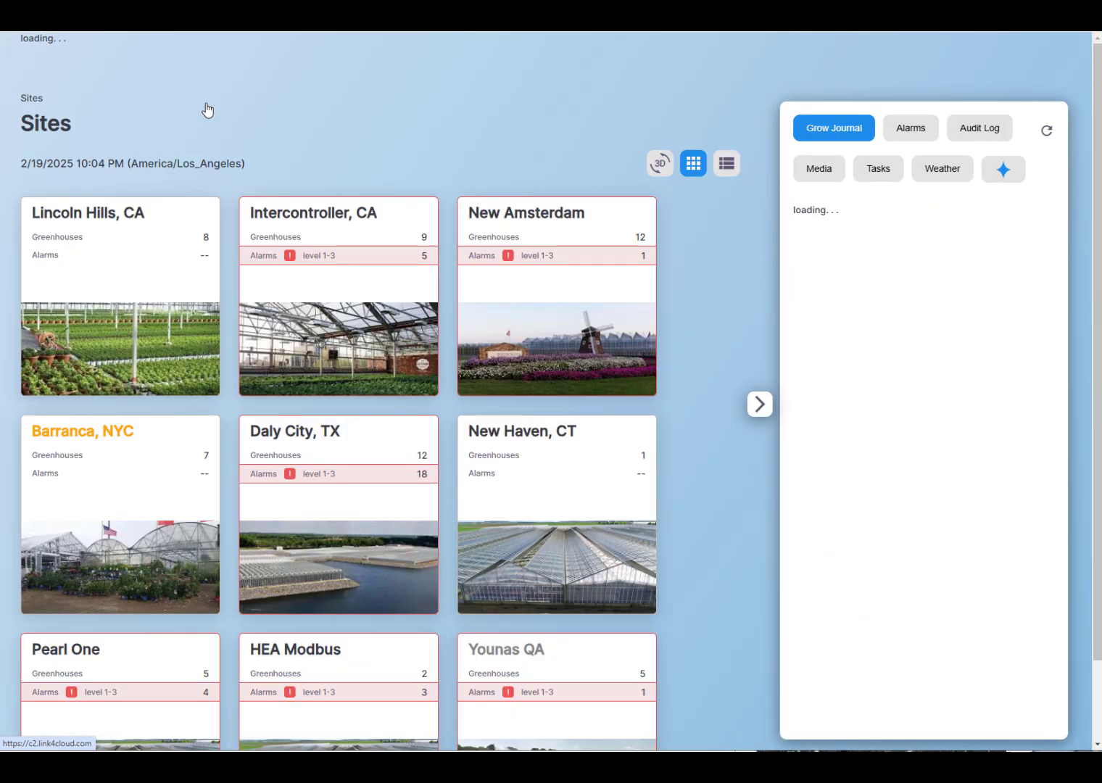